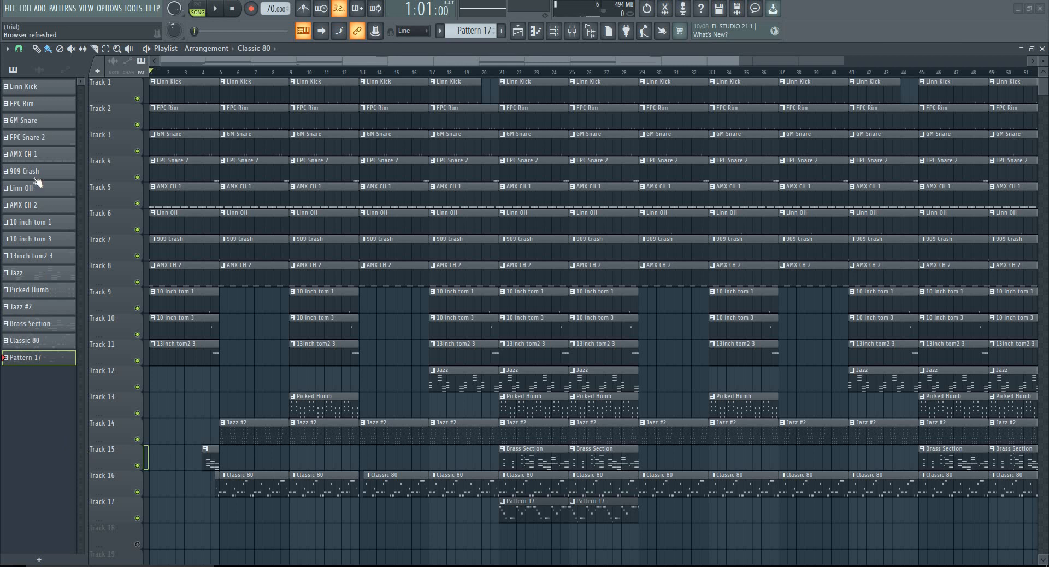
Step: Play the arrangement from bar 1 through the end of bar 28 and stop playback
key("space")
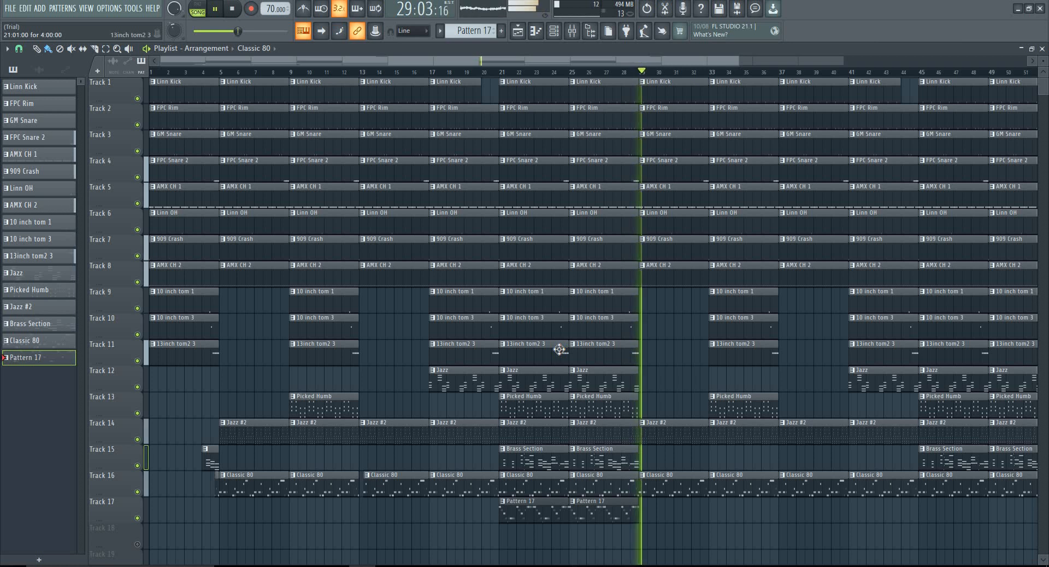
key("space")
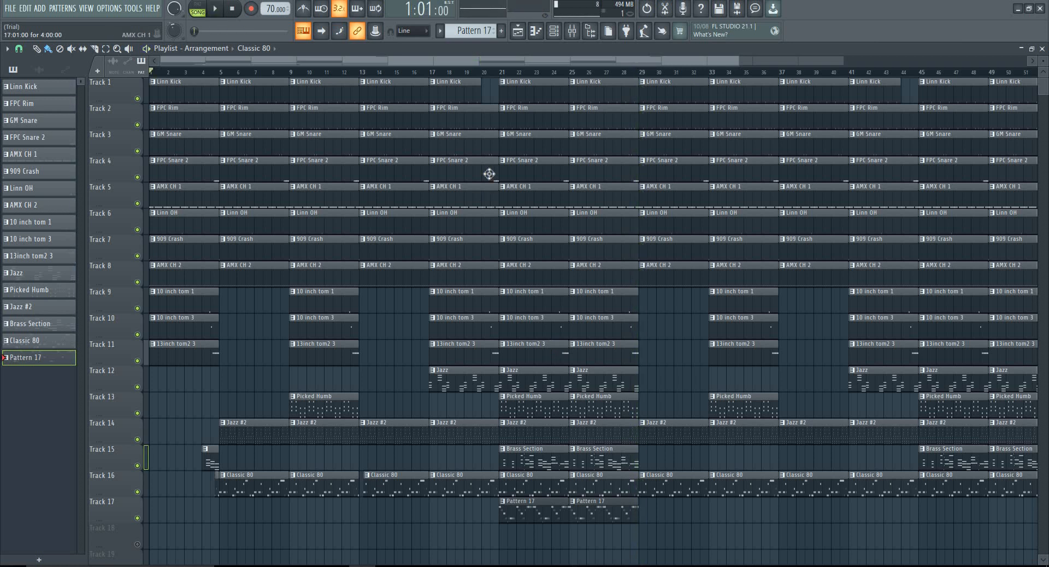
Step: Select the time range covering bars 21 to 28 in the playlist and zoom in on it
scroll(511, 77, "down", 1)
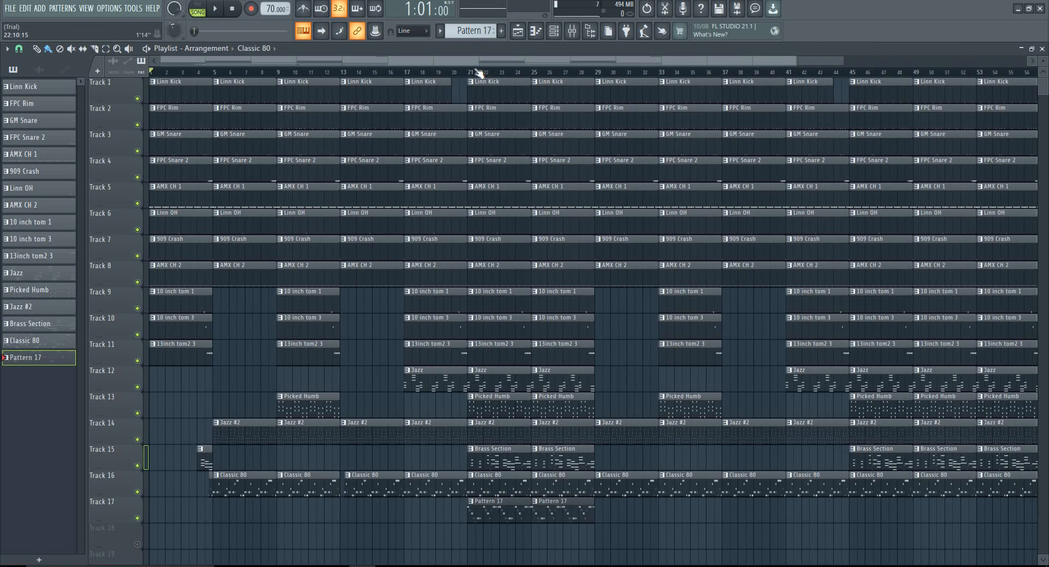
left_click_drag(514, 85, 590, 102)
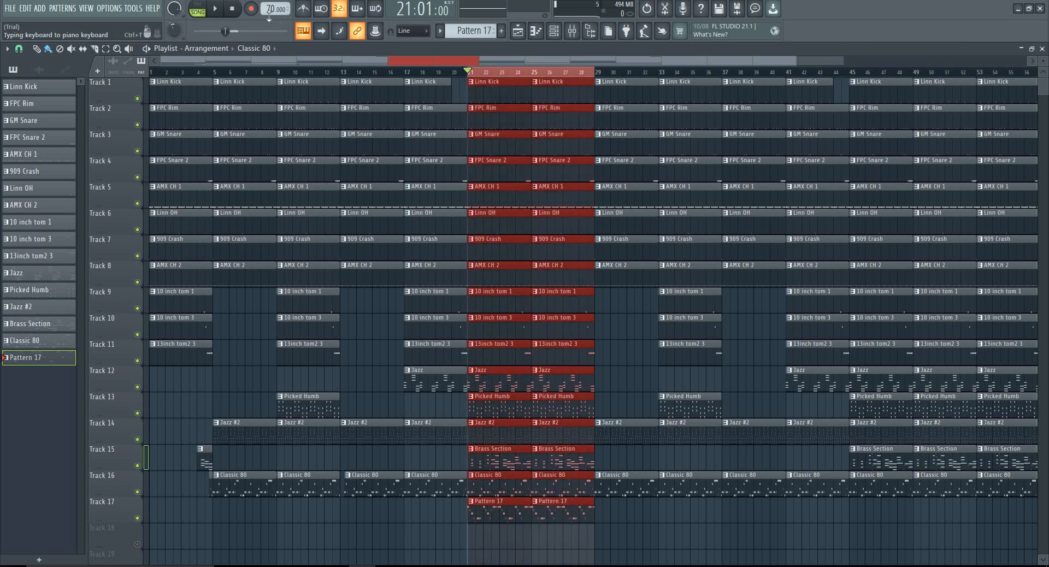
scroll(504, 75, "up", 5)
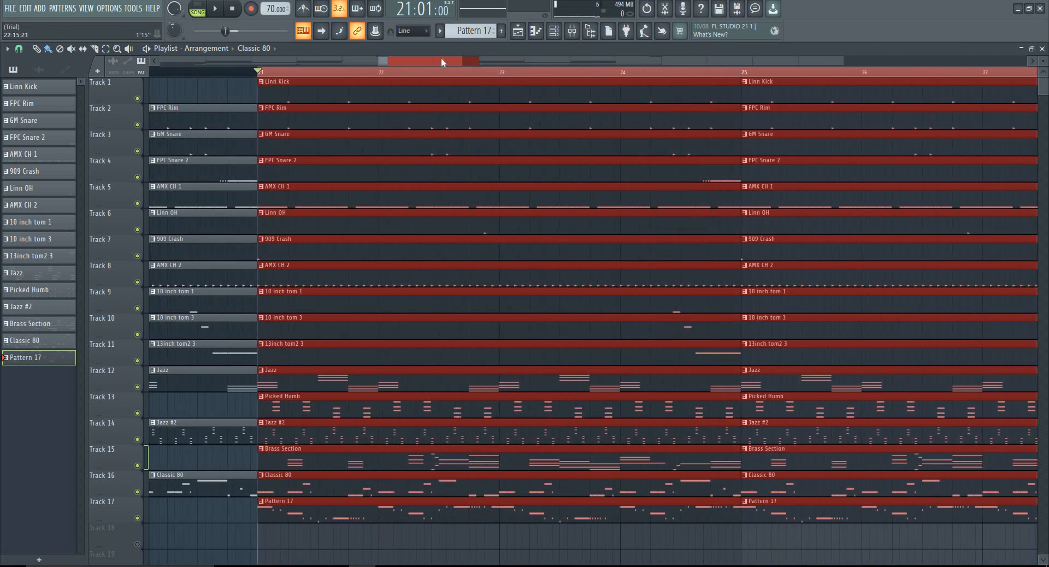
left_click_drag(441, 59, 451, 58)
Step: Open the channel rack over the playlist and switch to the Linn Kick pattern
left_click(554, 32)
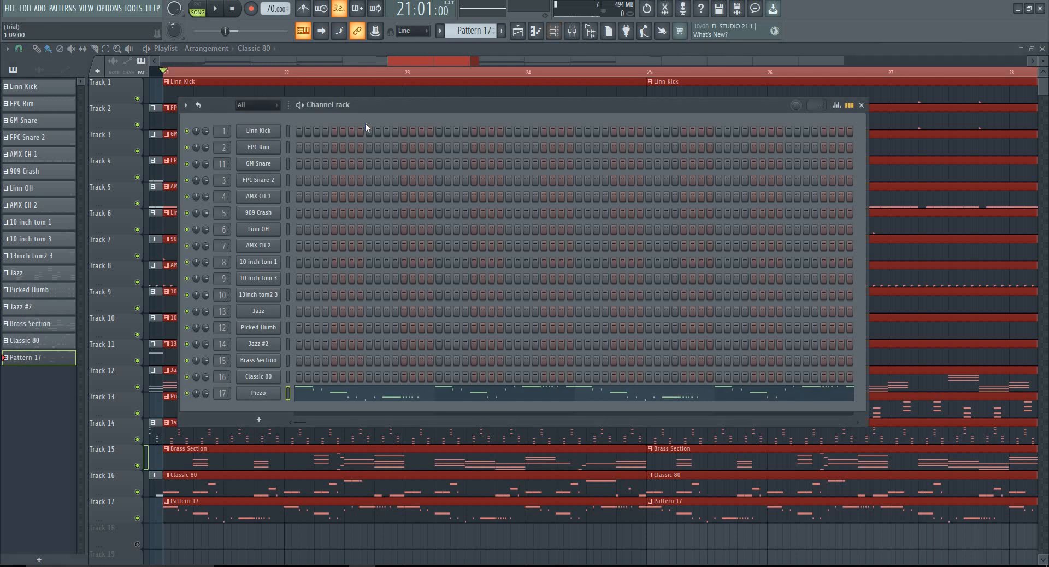
scroll(479, 32, "up", 16)
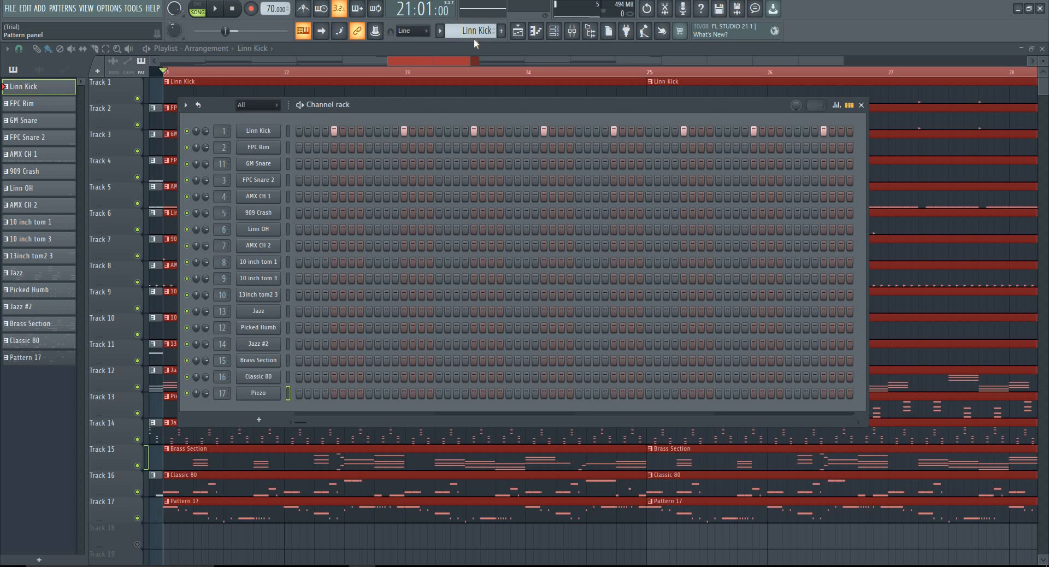
left_click_drag(503, 110, 488, 110)
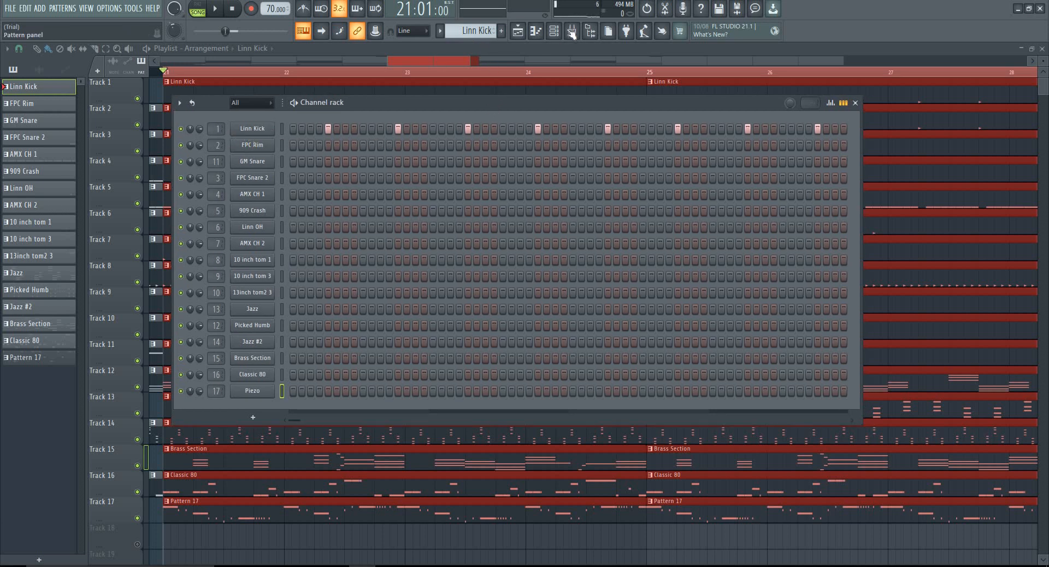
Step: Show the Drums pack folders in the browser and audition the Linn Kick channel
left_click(590, 31)
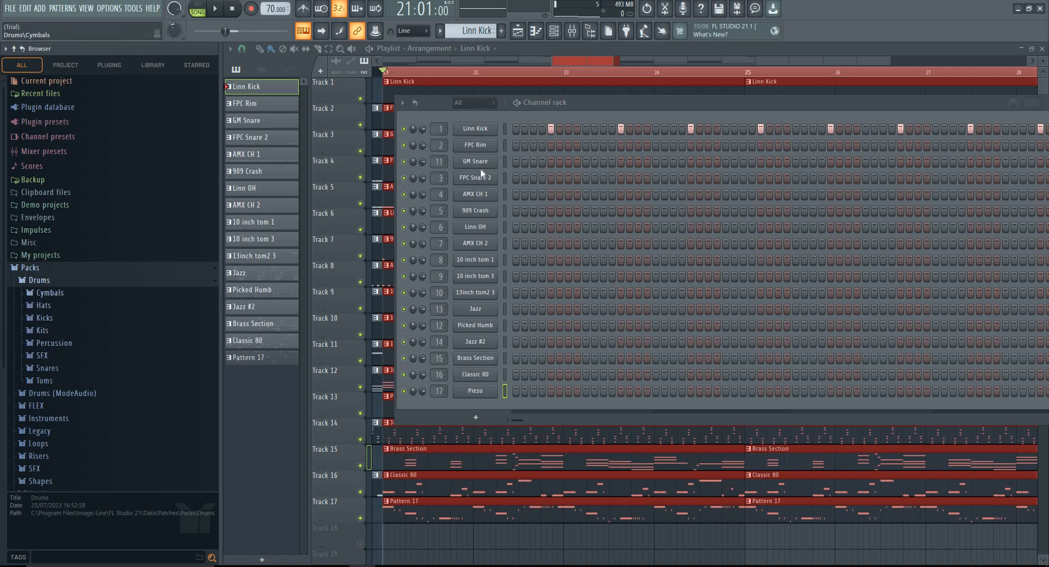
left_click_drag(578, 104, 512, 104)
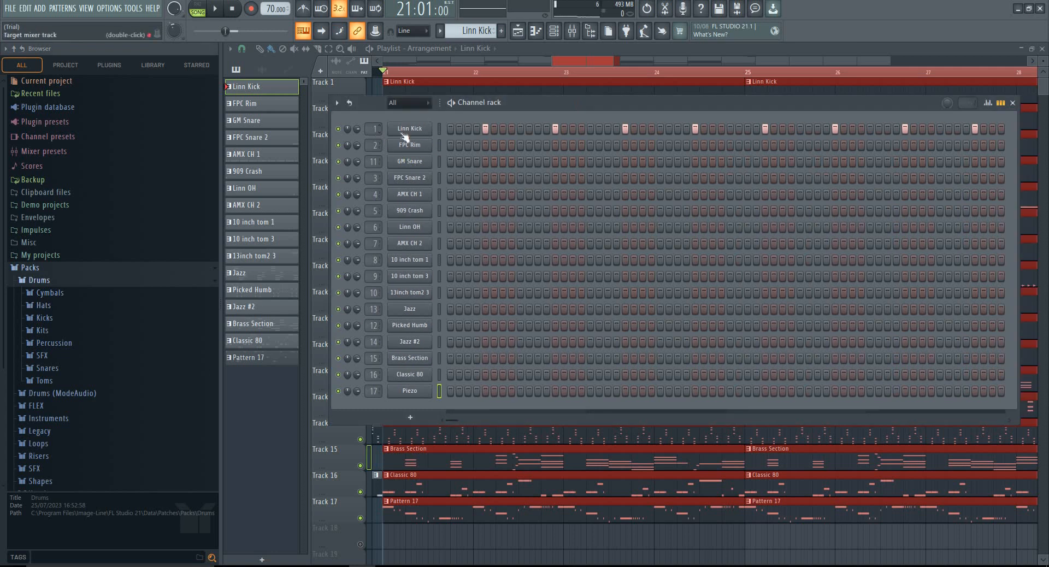
left_click(414, 132)
left_click(411, 130)
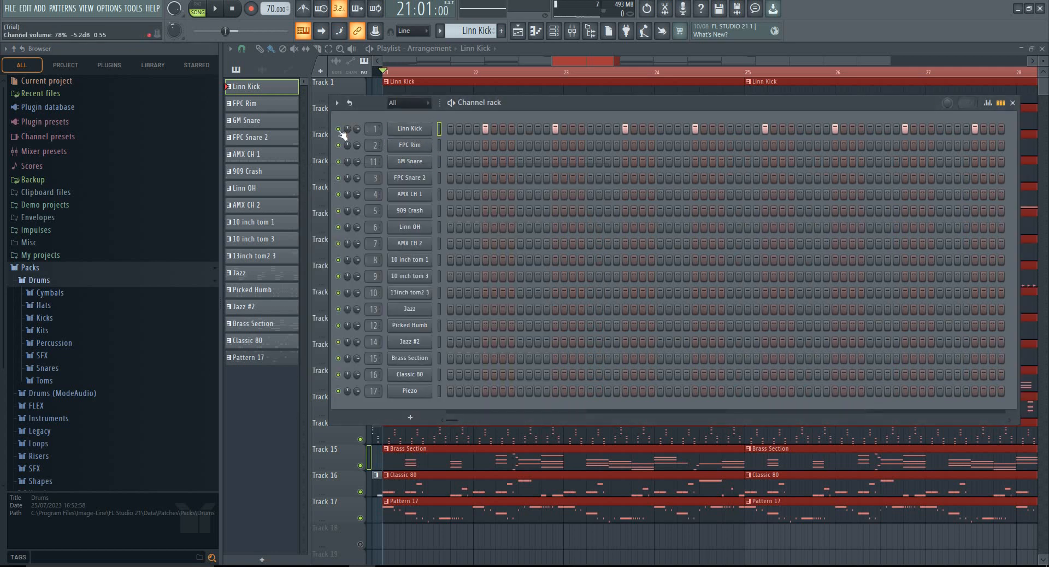
Step: Solo the Linn Kick channel and enable FPC Rim alongside it, leaving all other channels muted
right_click(342, 130)
left_click(357, 135)
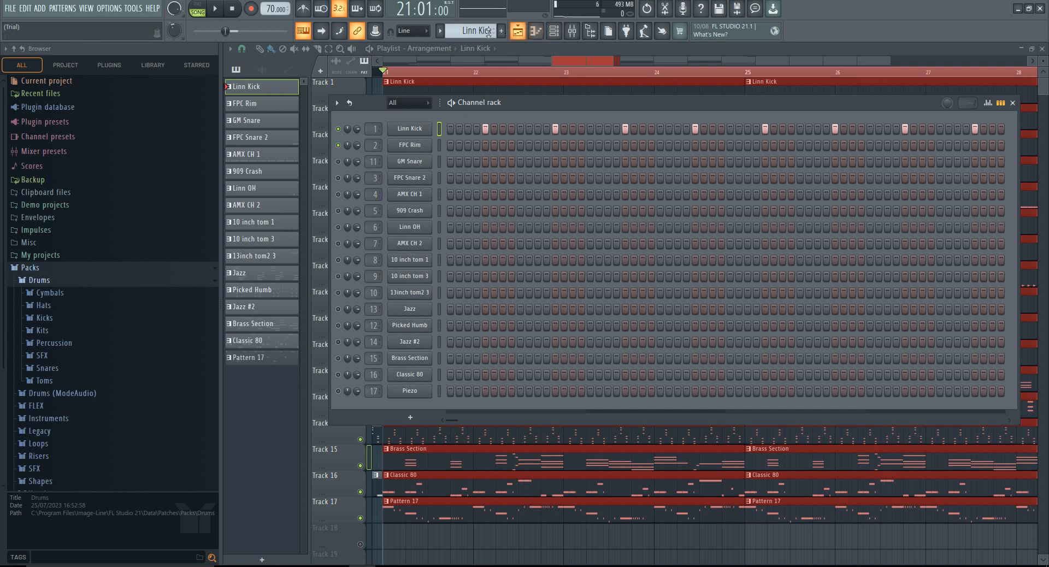
left_click_drag(484, 27, 484, 33)
Step: Play the selected bars with only Linn Kick and FPC Rim, hide the browser and stop playback
key("space")
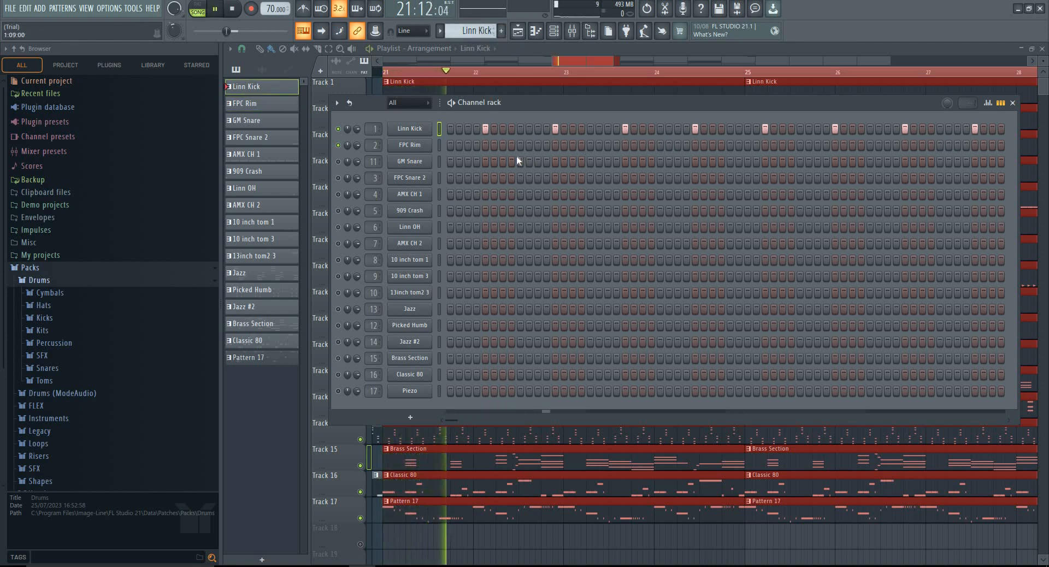
left_click(600, 33)
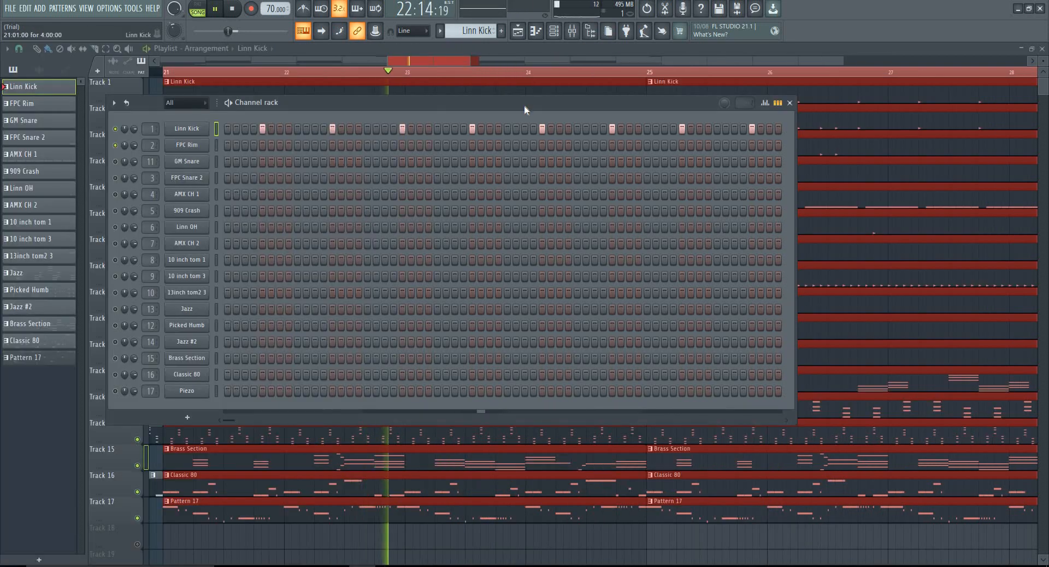
left_click_drag(525, 107, 632, 117)
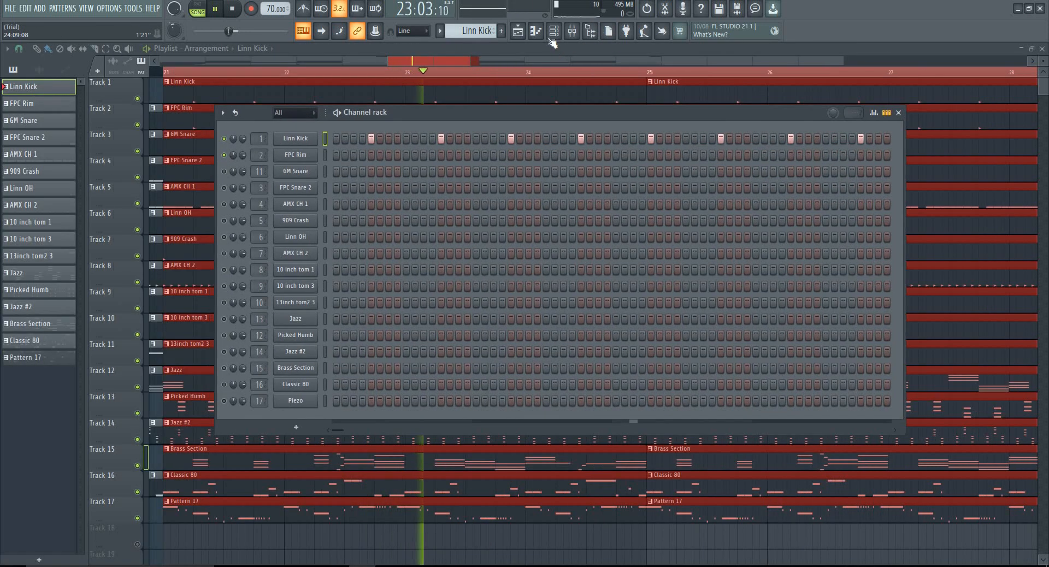
left_click(518, 31)
left_click(518, 32)
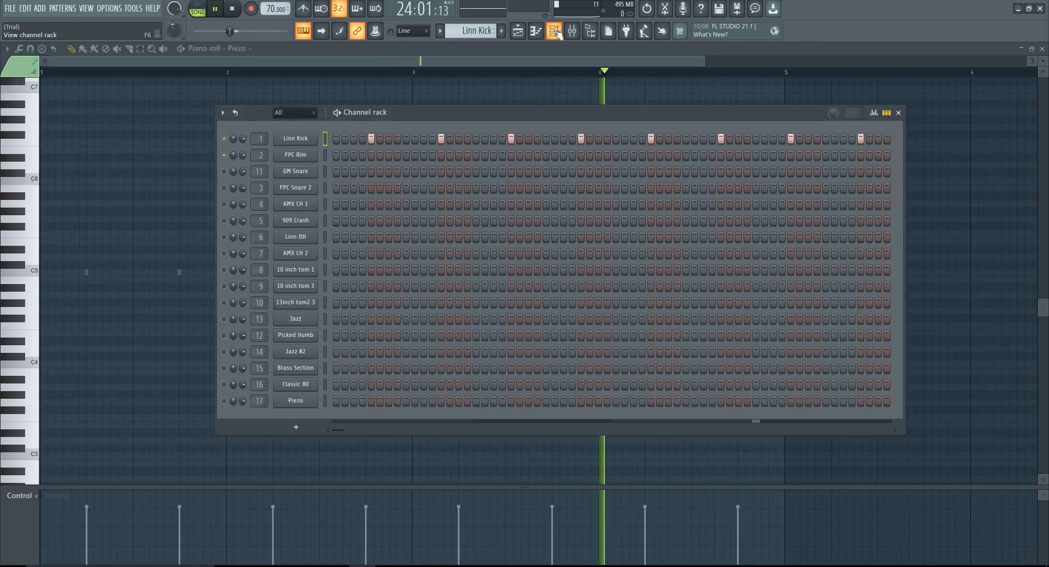
mouse_move(568, 109)
left_mouse_down()
mouse_move(590, 109)
mouse_move(559, 112)
left_mouse_up()
key("space")
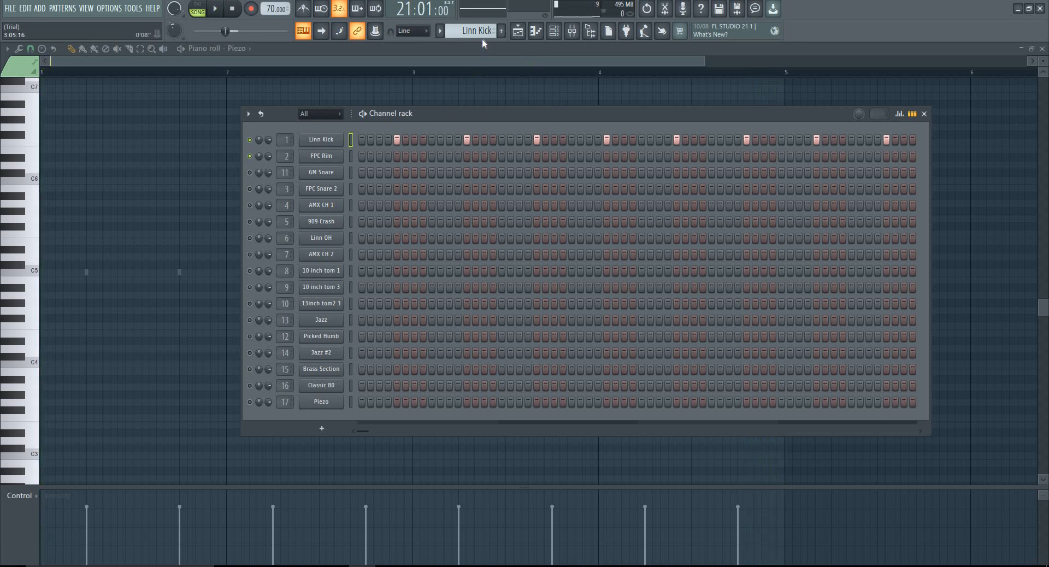
Step: Enable the GM Snare channel and play the selected bars with the GM Snare pattern shown
scroll(471, 31, "up", 1)
key("KP_Add")
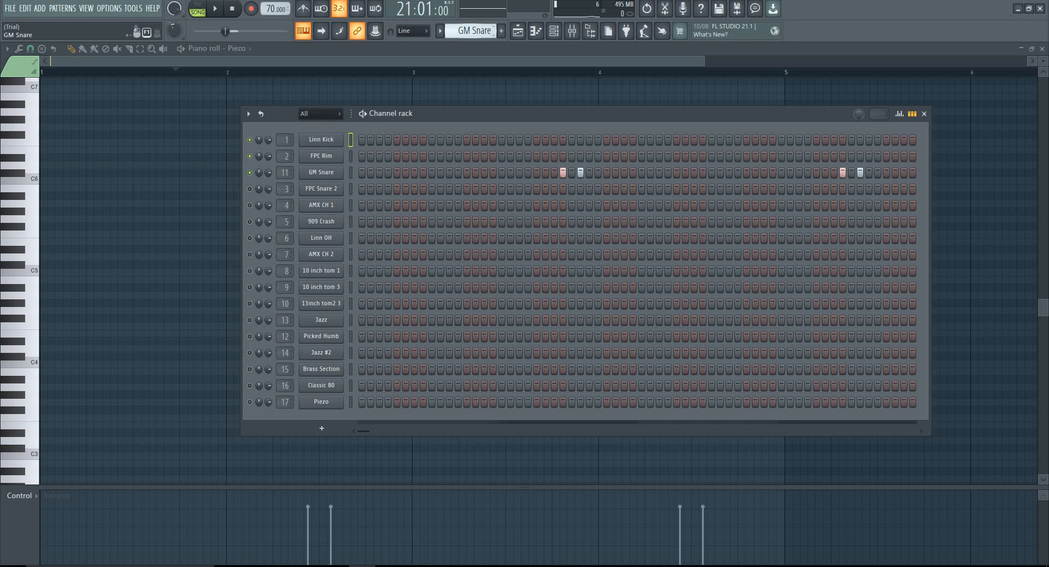
scroll(474, 31, "up", 1)
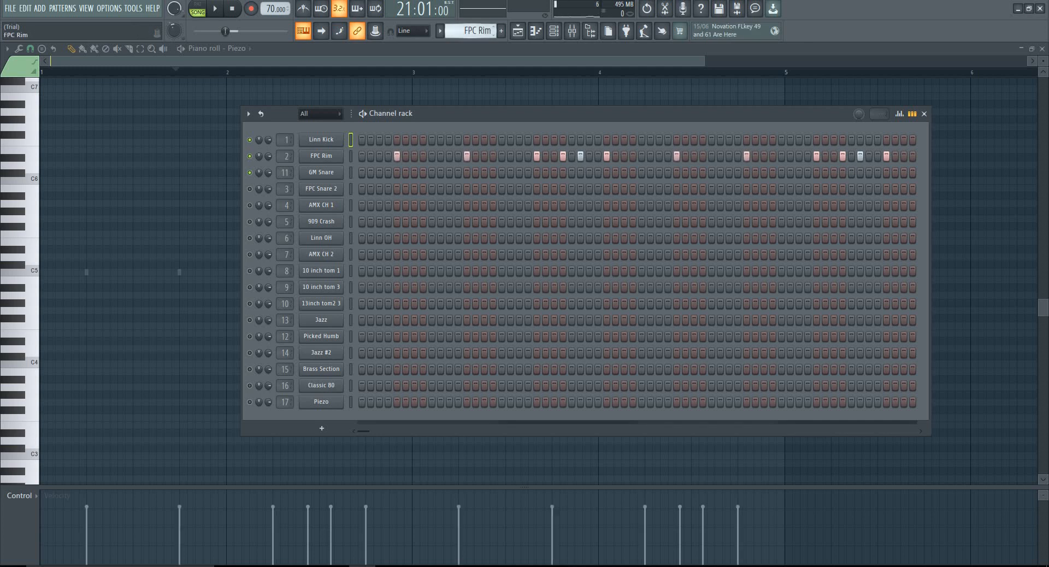
scroll(475, 31, "down", 1)
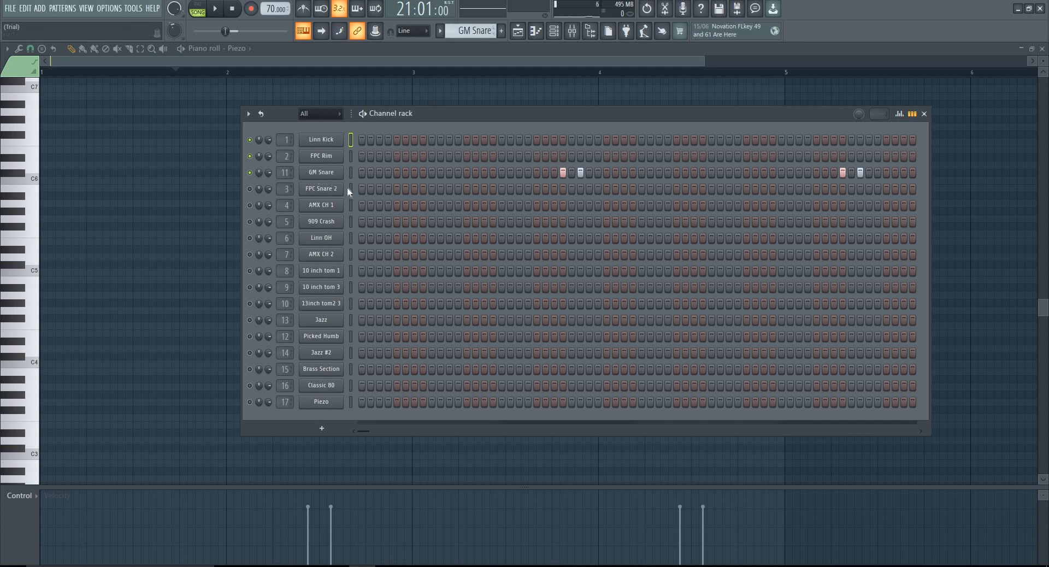
key("space")
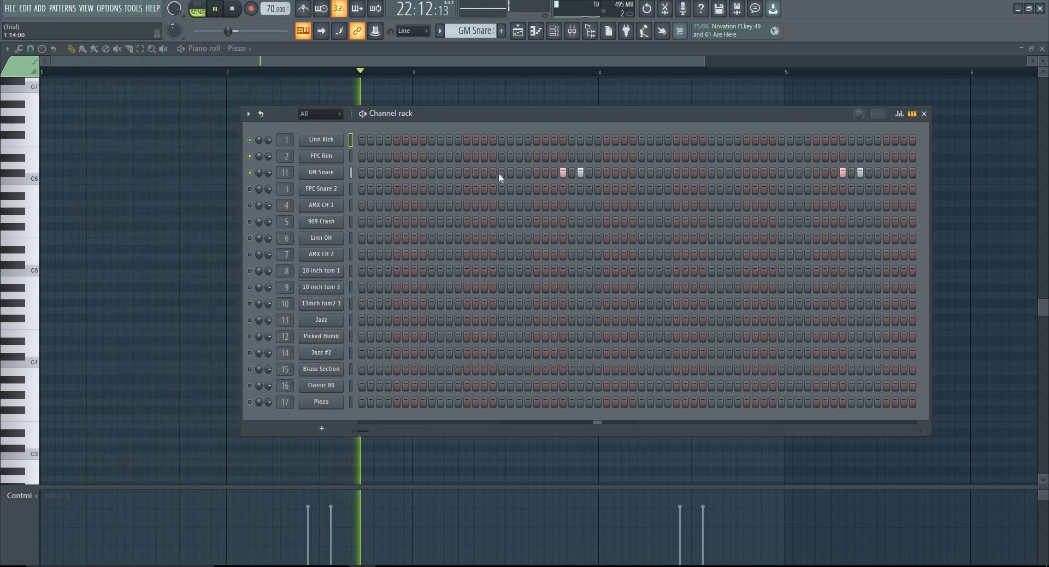
key("ctrl+space")
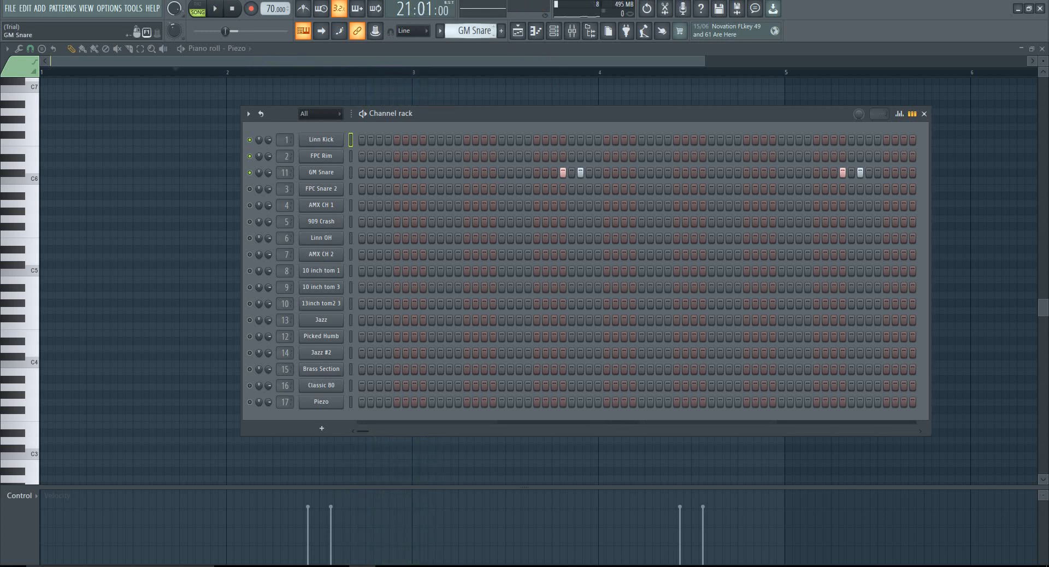
Step: Enable the FPC Snare 2 channel and play its bar 24 fill from the piano roll
scroll(491, 30, "down", 1)
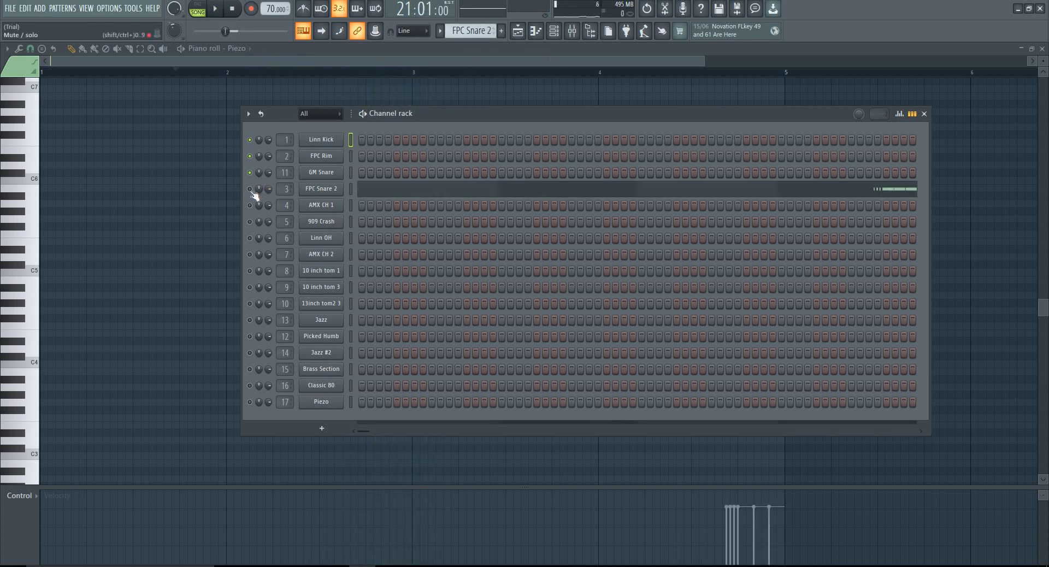
left_click(370, 191)
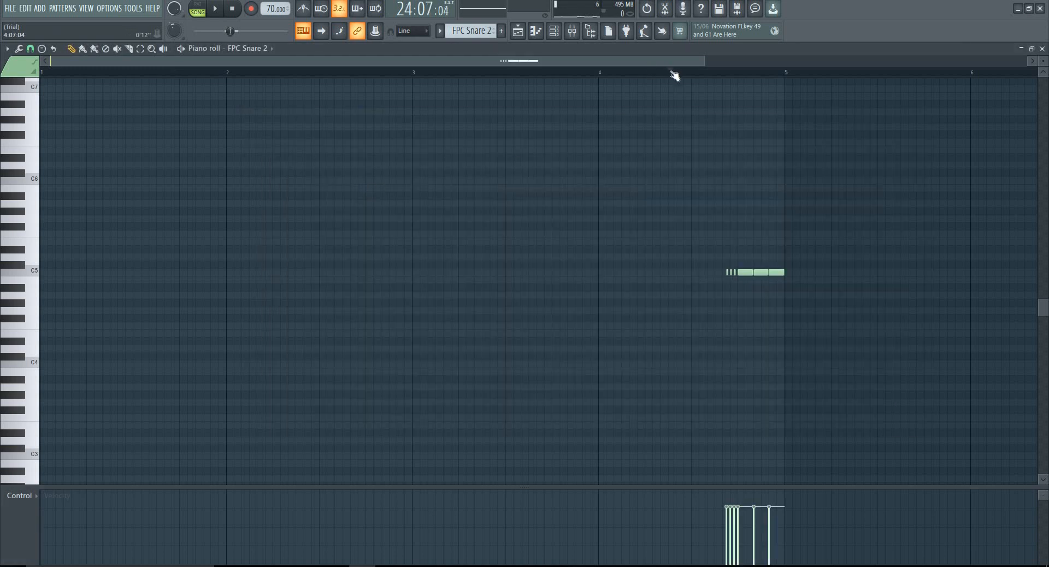
key("space")
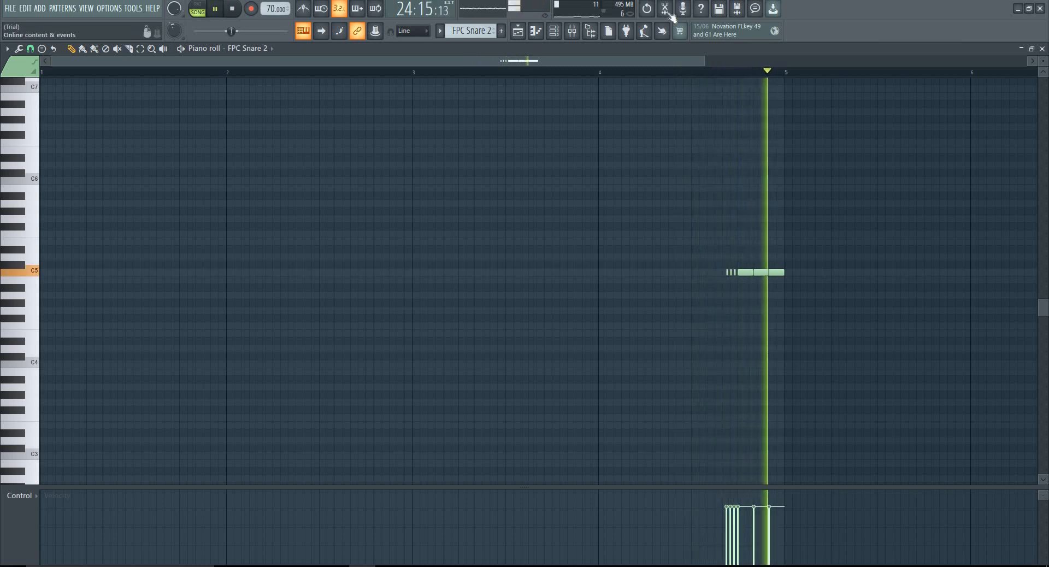
left_click(554, 31)
key("space")
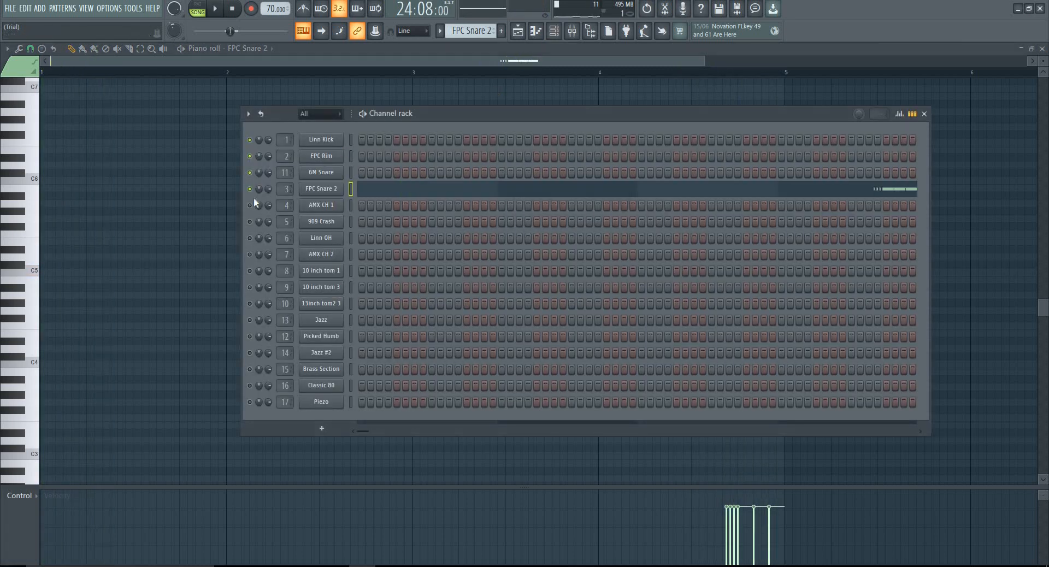
Step: Solo the FPC Snare 2 channel and replay its fill in the piano roll
right_click(248, 190)
left_click(392, 194)
left_click(393, 193)
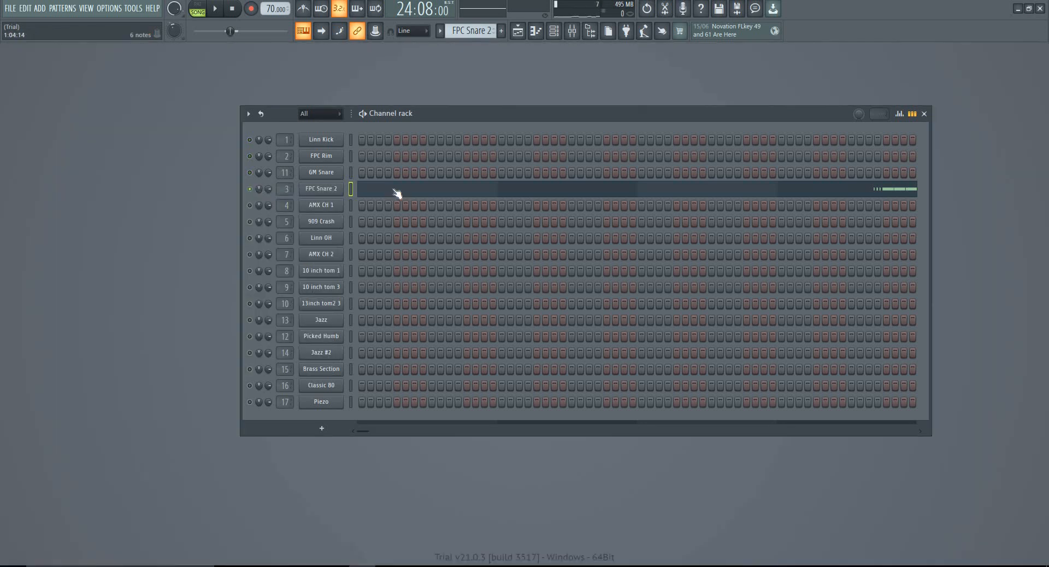
left_click(396, 192)
key("space")
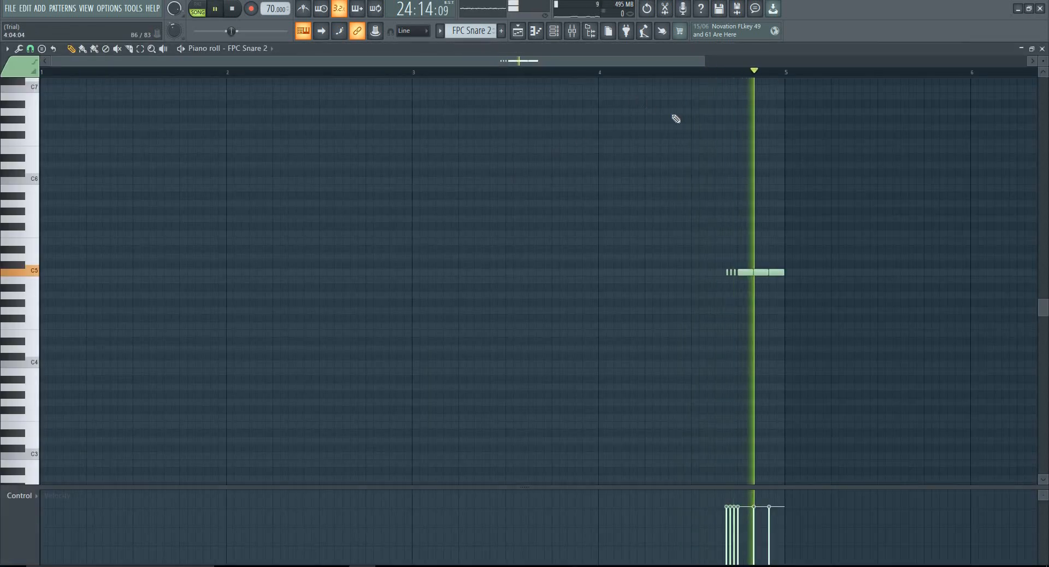
Step: Select all FPC Snare 2 notes, ramp the first four velocities upward, and replay the fill
left_click_drag(789, 260, 716, 331)
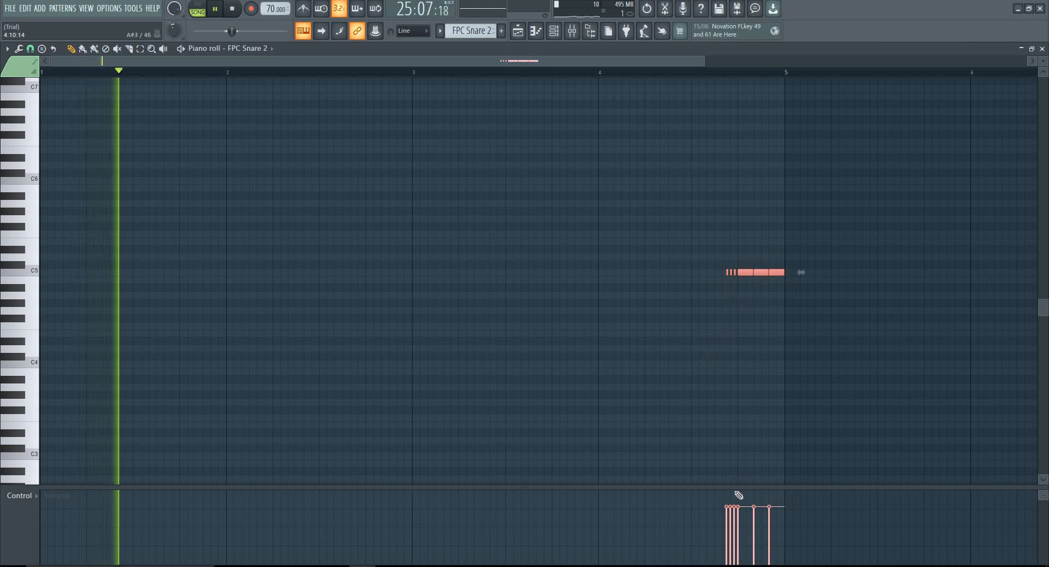
left_click_drag(726, 526, 737, 511)
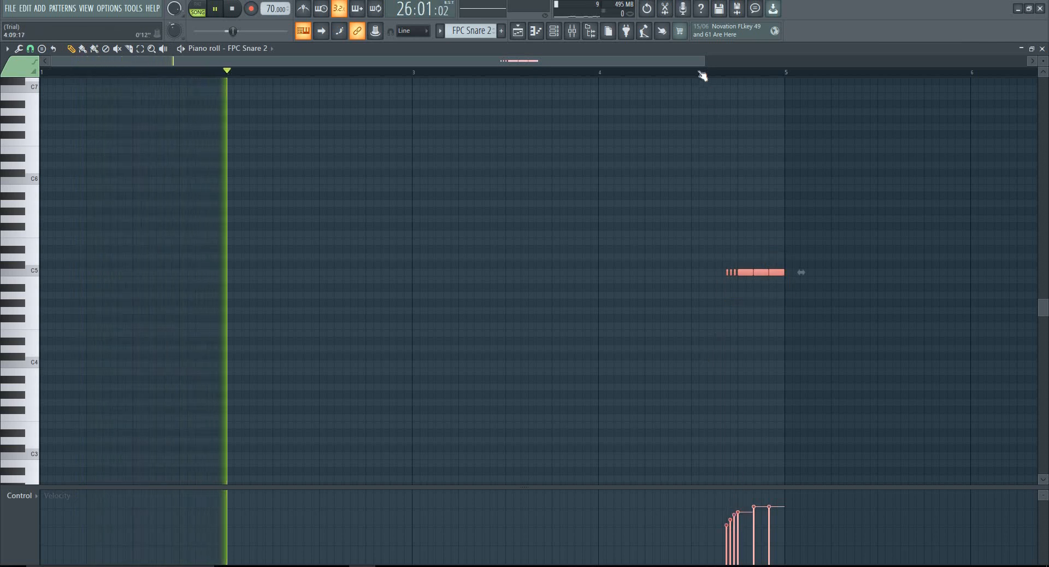
left_click(699, 73)
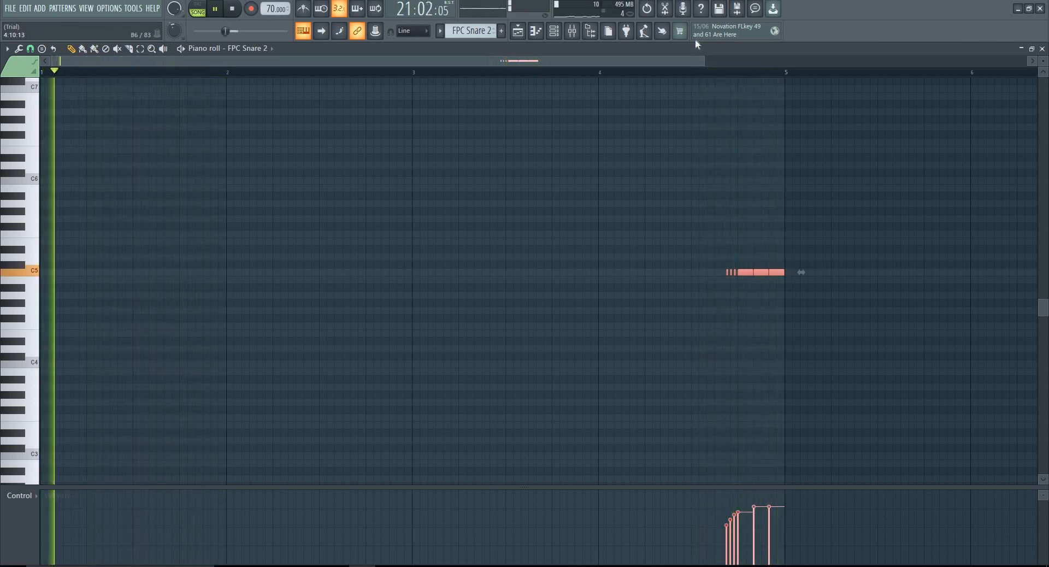
Step: Enable the Linn Kick, FPC Rim and GM Snare channels alongside FPC Snare 2
left_click(553, 31)
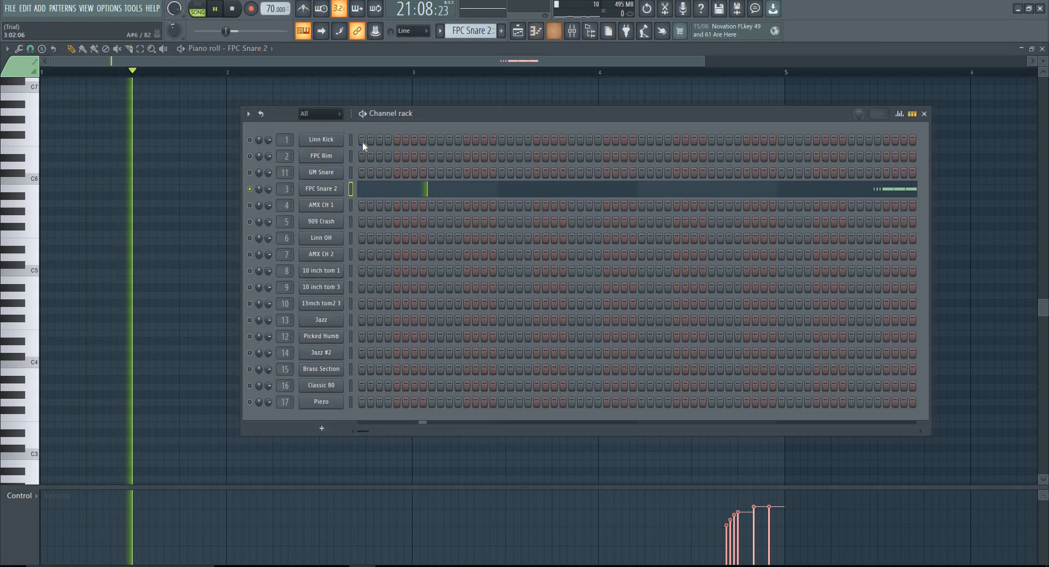
left_click(249, 156)
left_click(250, 173)
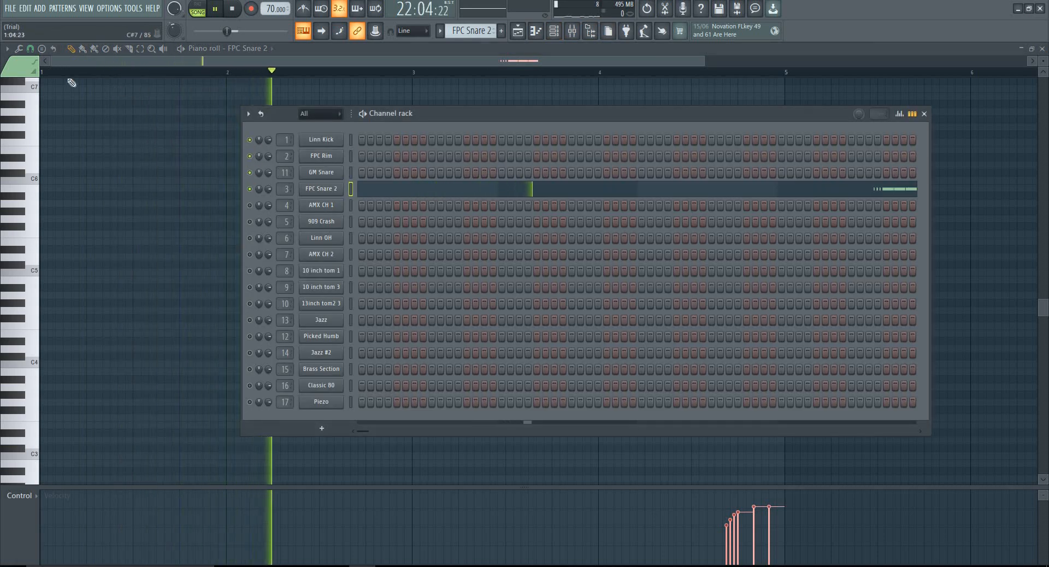
Step: Replay the snare fill with the kick, rim and both snares, and bring the channel rack back up
key("space")
left_click(34, 80)
key("space")
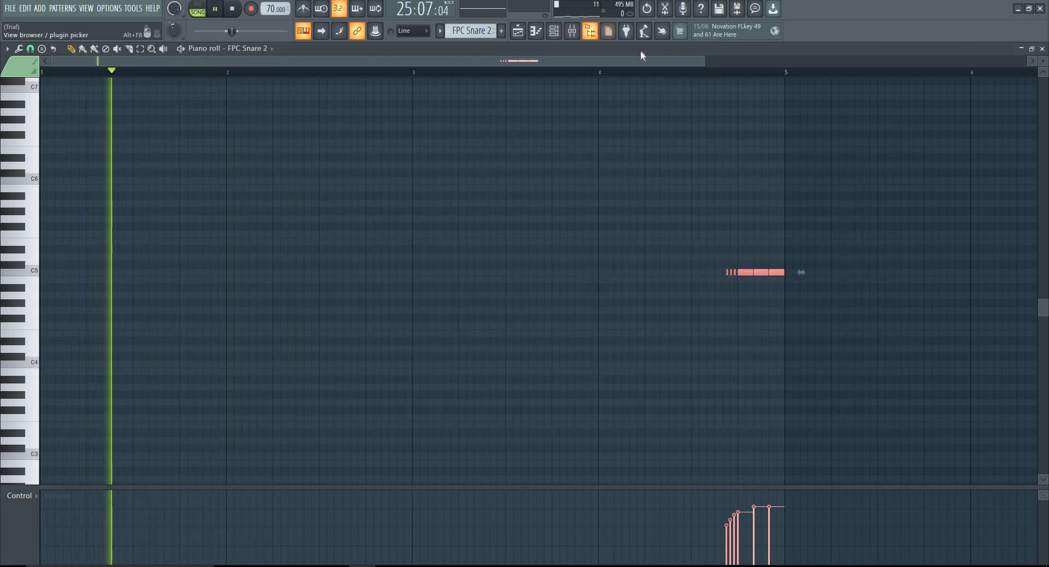
left_click(554, 31)
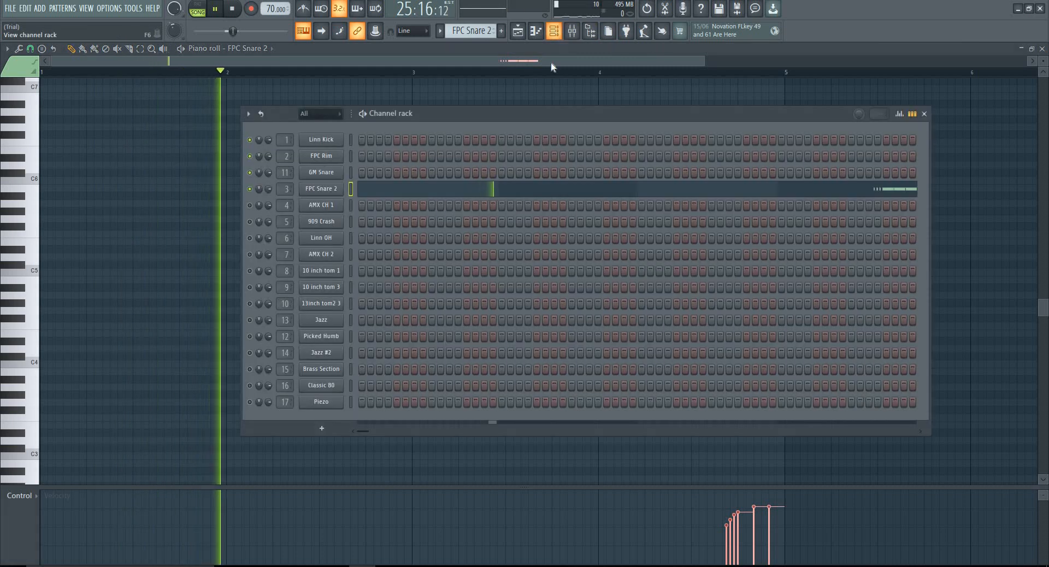
Step: Hide the channel rack, listen to the FPC Snare 2 fill in full view, and show the rack again
left_click(924, 113)
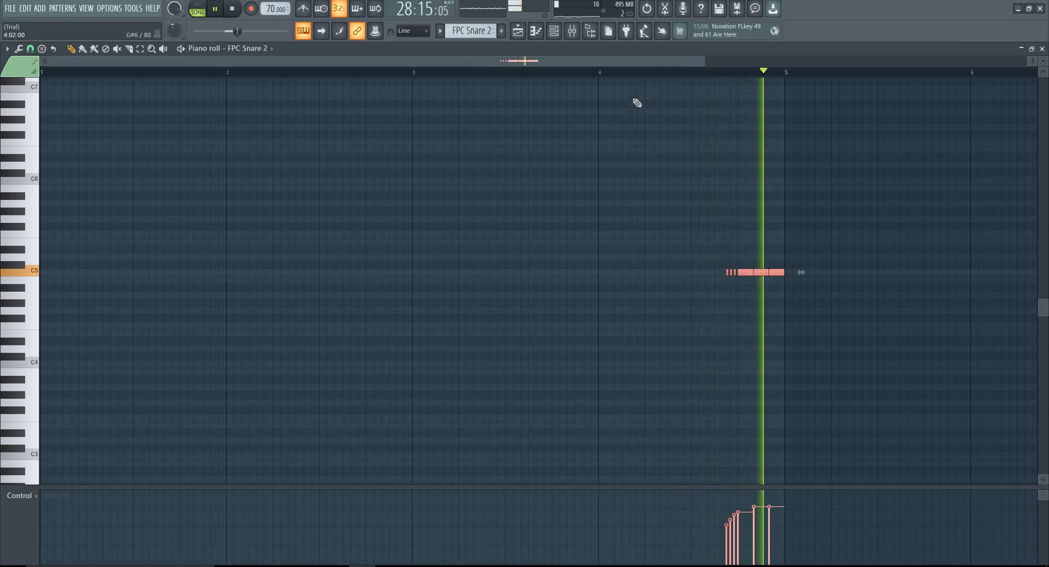
key("space")
left_click(554, 30)
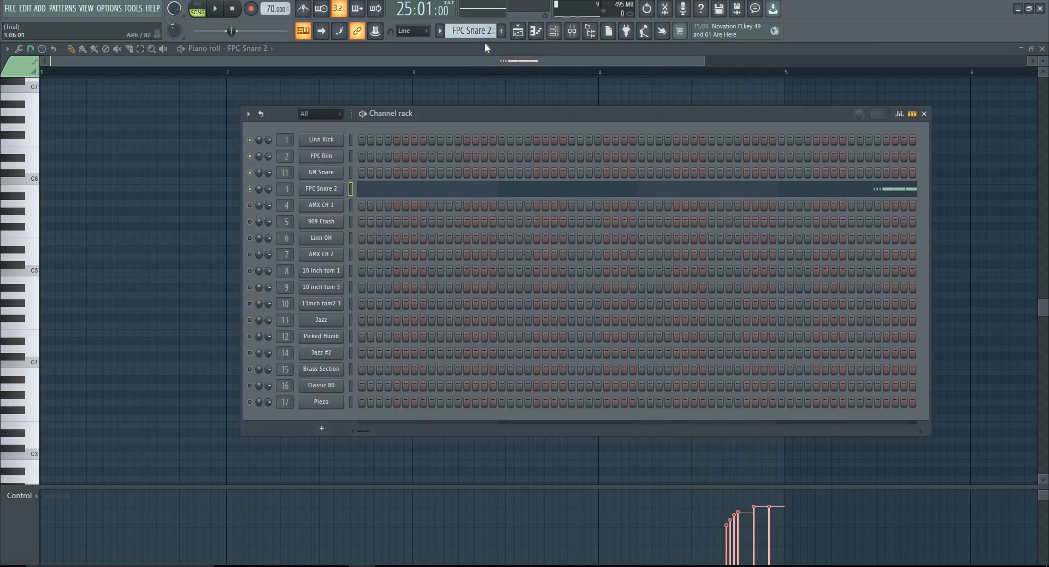
Step: Switch to the AMX CH 1 pattern, inspect its notes in the piano roll, and return to the channel rack
scroll(477, 31, "down", 1)
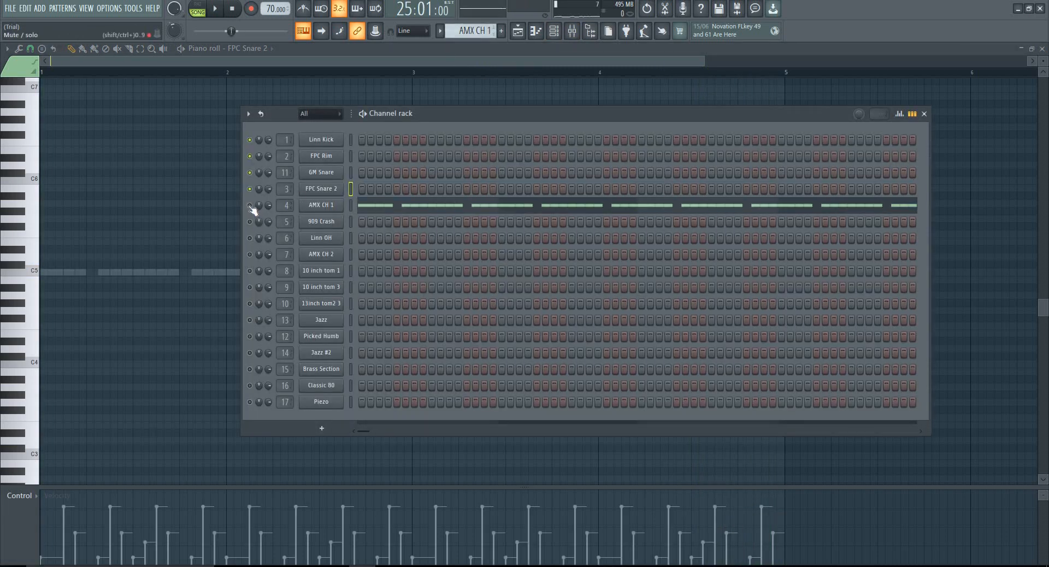
left_click(363, 206)
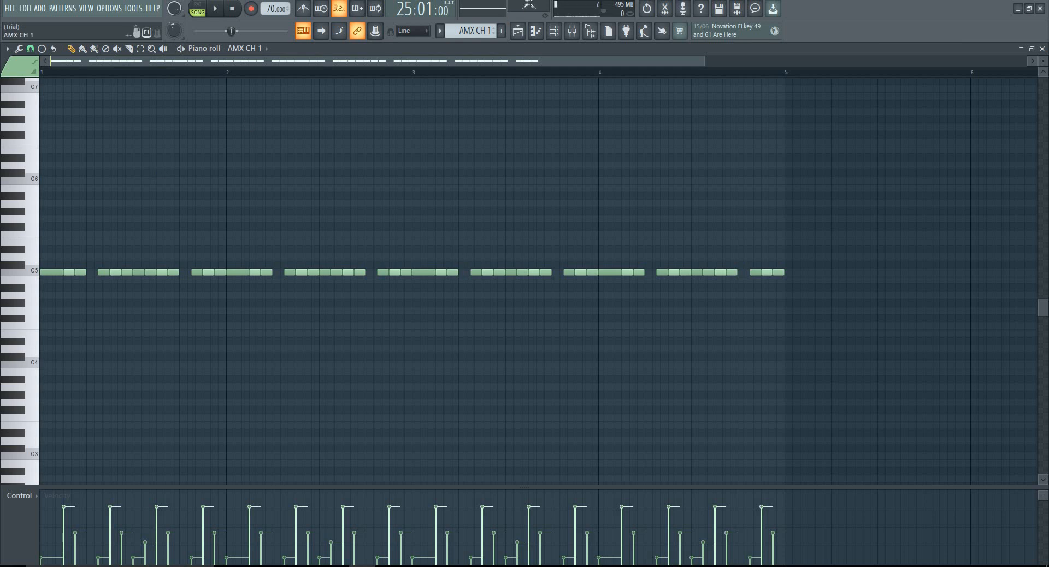
left_click(555, 32)
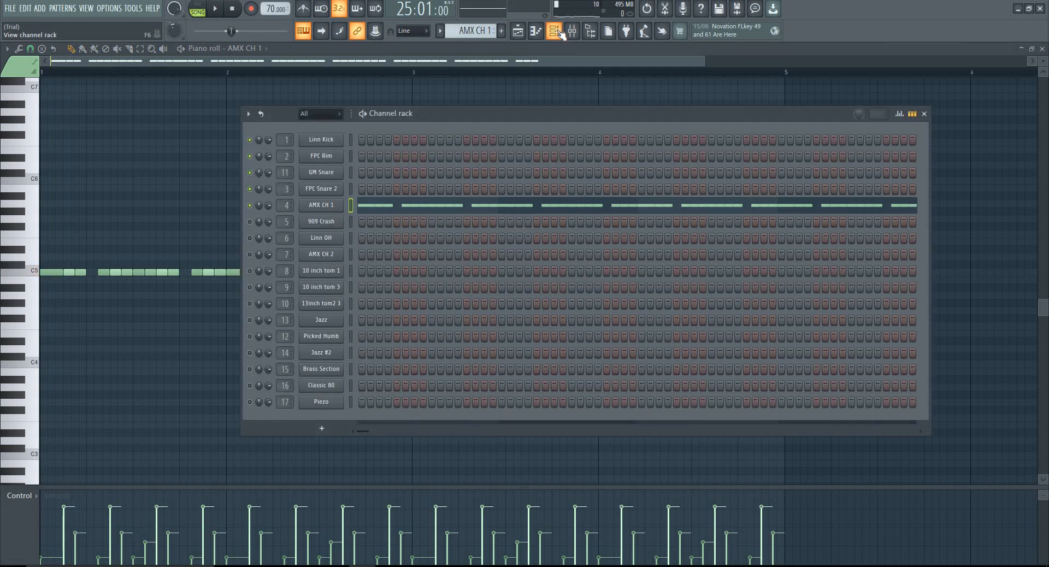
Step: Solo the AMX CH 1 channel and play its pattern with the piano roll in full view
right_click(251, 207)
left_click(263, 213)
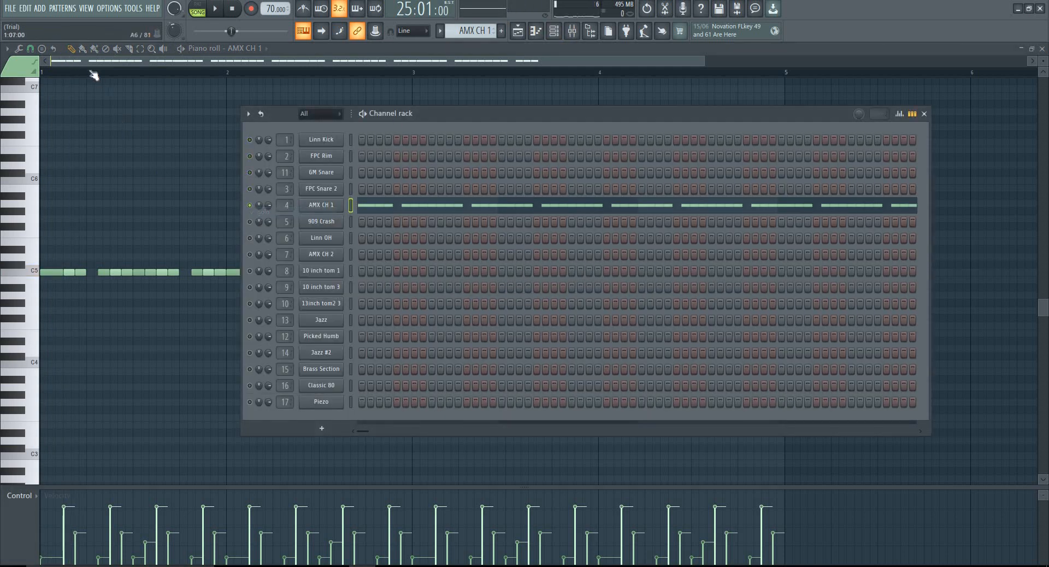
key("F6")
key("space")
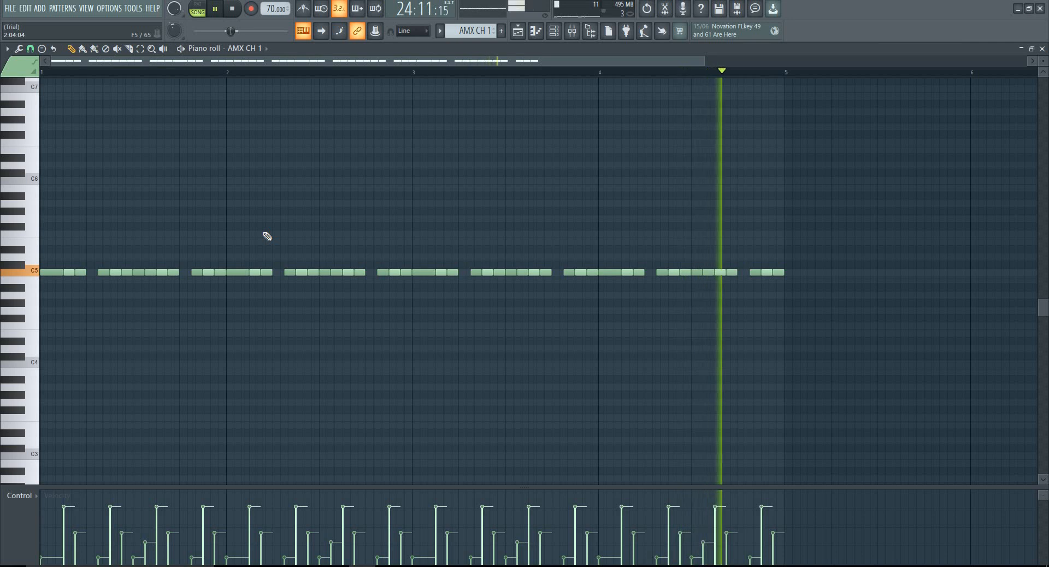
left_click(561, 34)
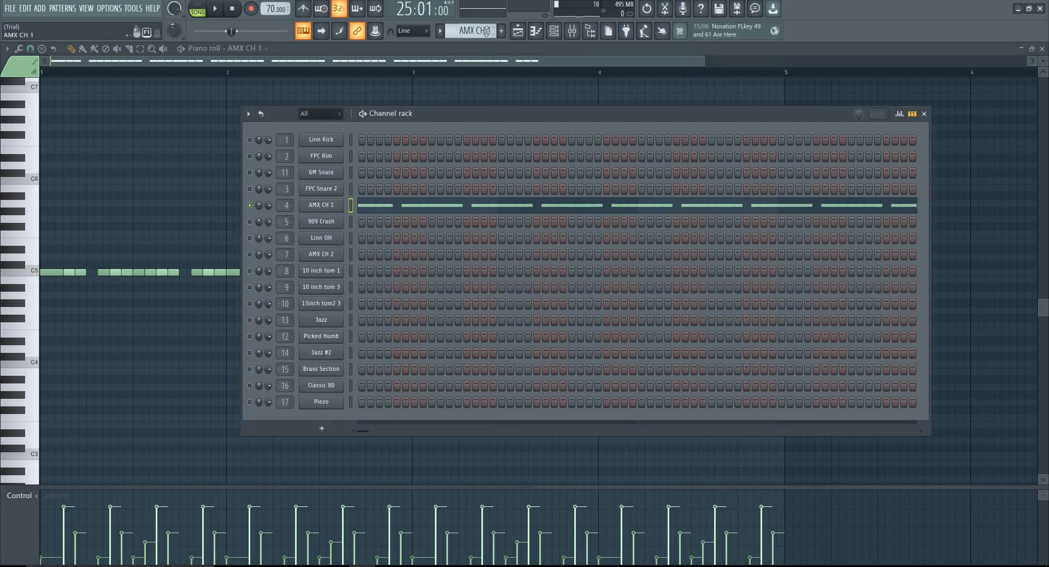
Step: Switch to the 909 Crash pattern, enable the channels from Linn Kick through 909 Crash, and play them together
key("Right")
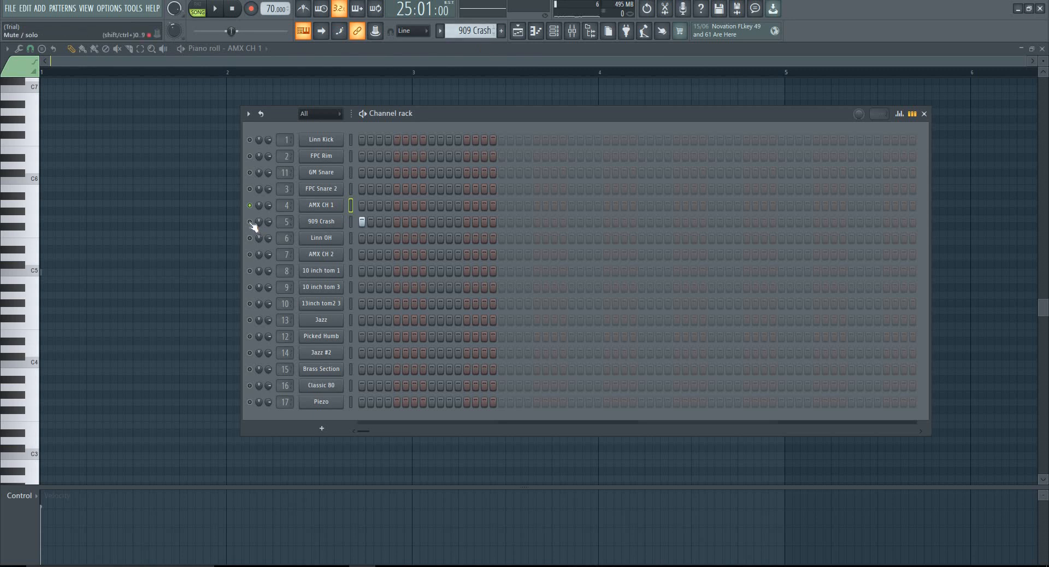
key("space")
key("space")
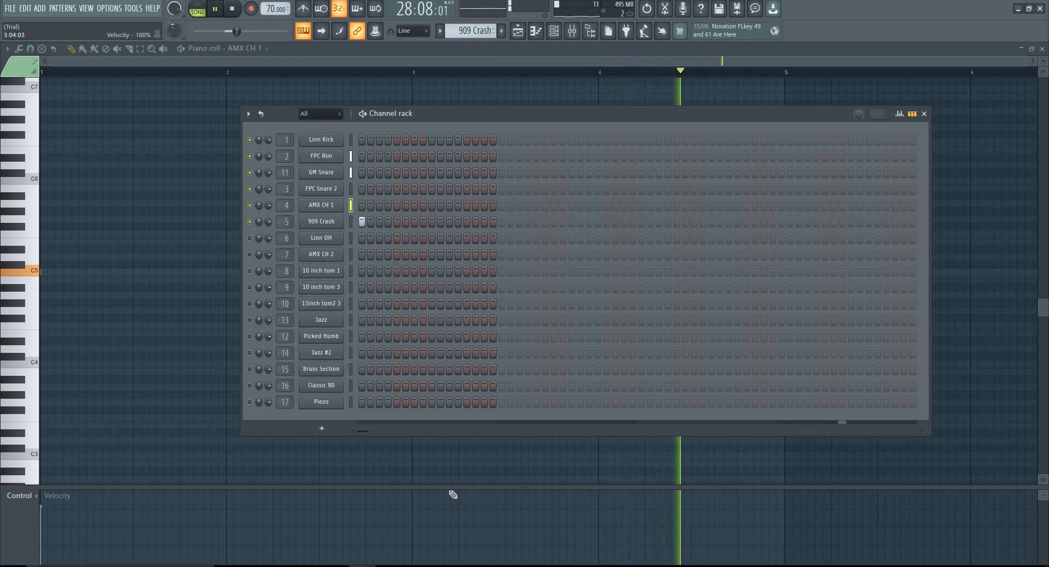
key("space")
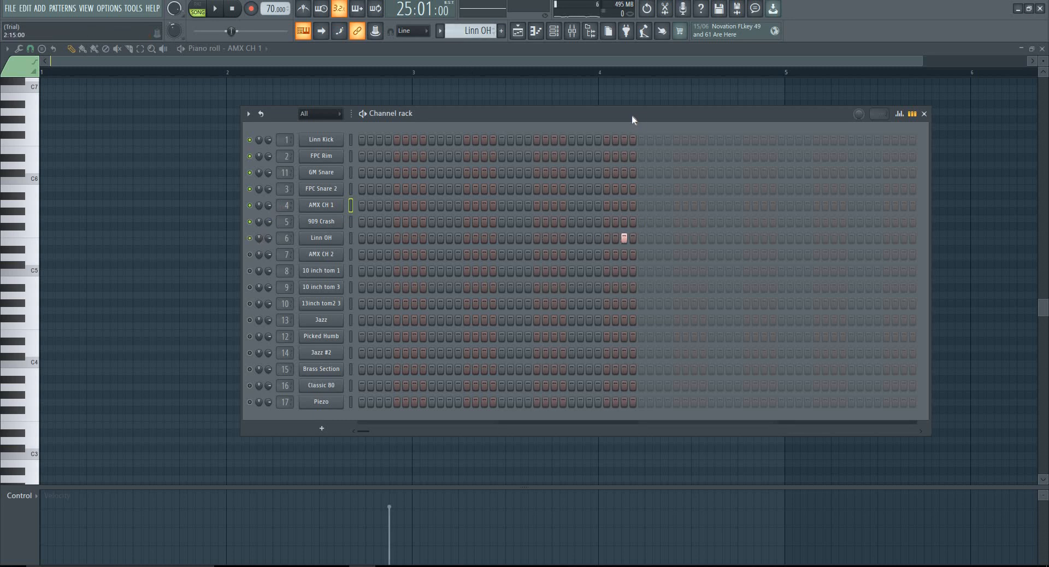
Step: Add the Linn OH channel to the enabled drums and play the beat with its pattern shown
left_click_drag(632, 119, 623, 118)
key("space")
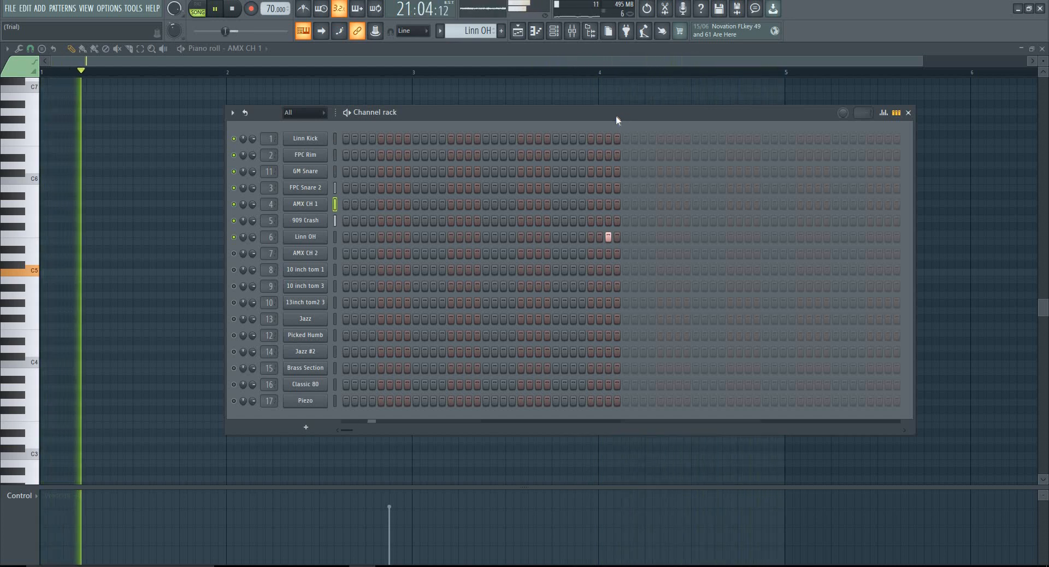
key("space")
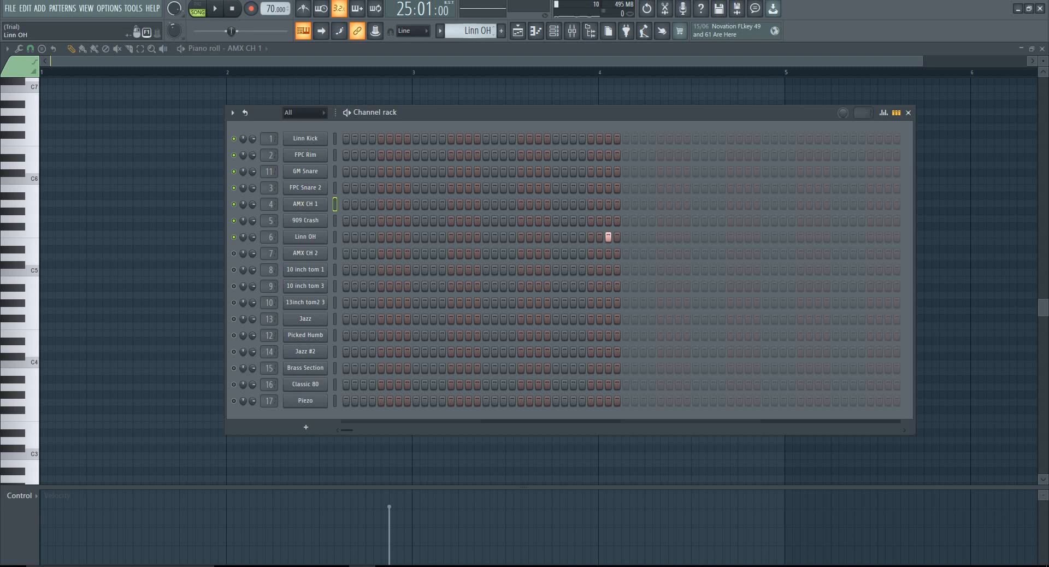
Step: Switch to the AMX CH 2 pattern, solo its channel, and open its notes in the piano roll
left_click_drag(471, 31, 470, 26)
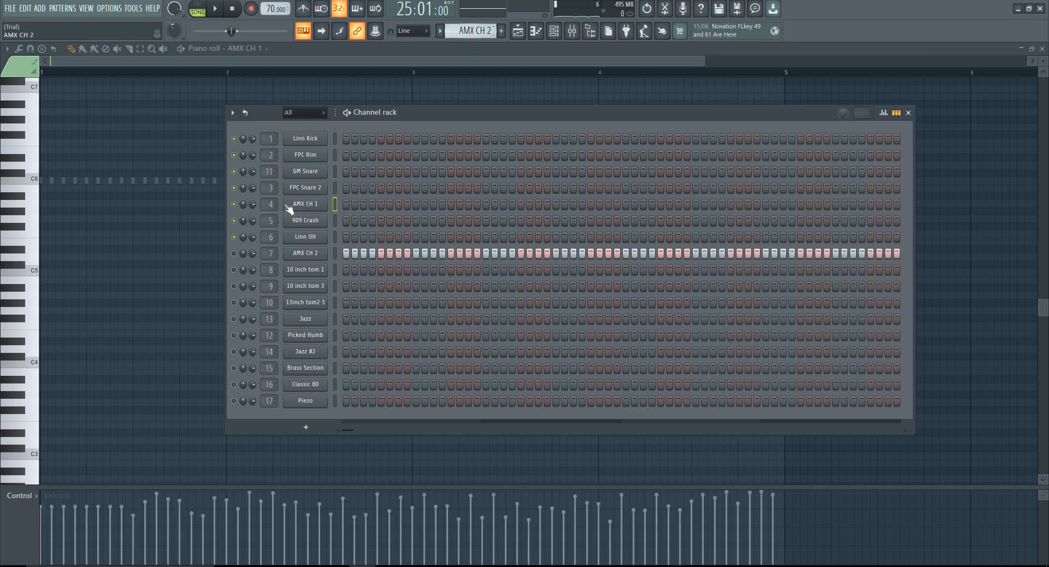
right_click(243, 253)
left_click(305, 256)
right_click(326, 252)
left_click(337, 255)
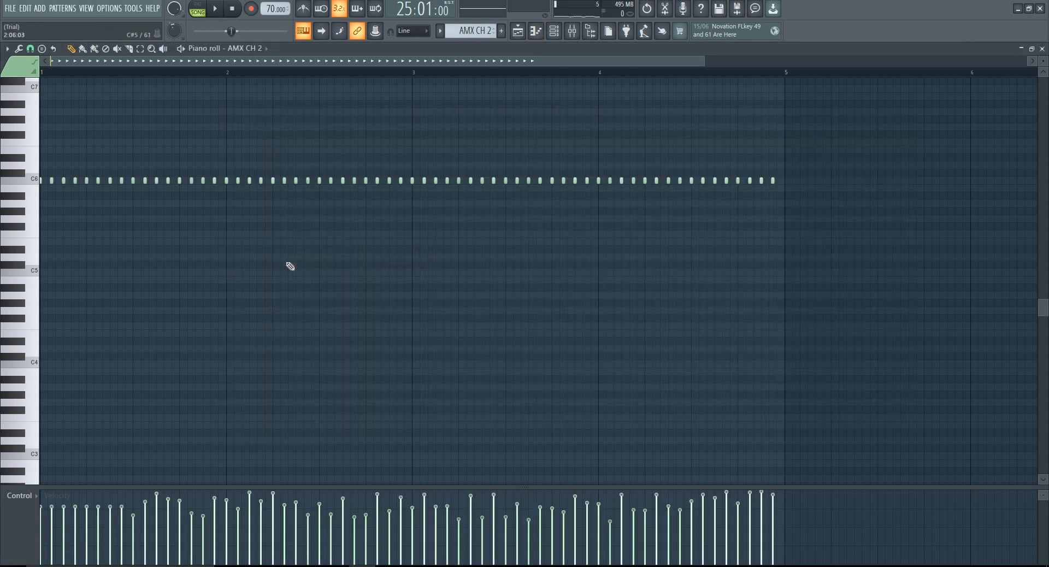
Step: Play the soloed AMX CH 2 pattern, check its mixer level, and return to the channel rack
key("space")
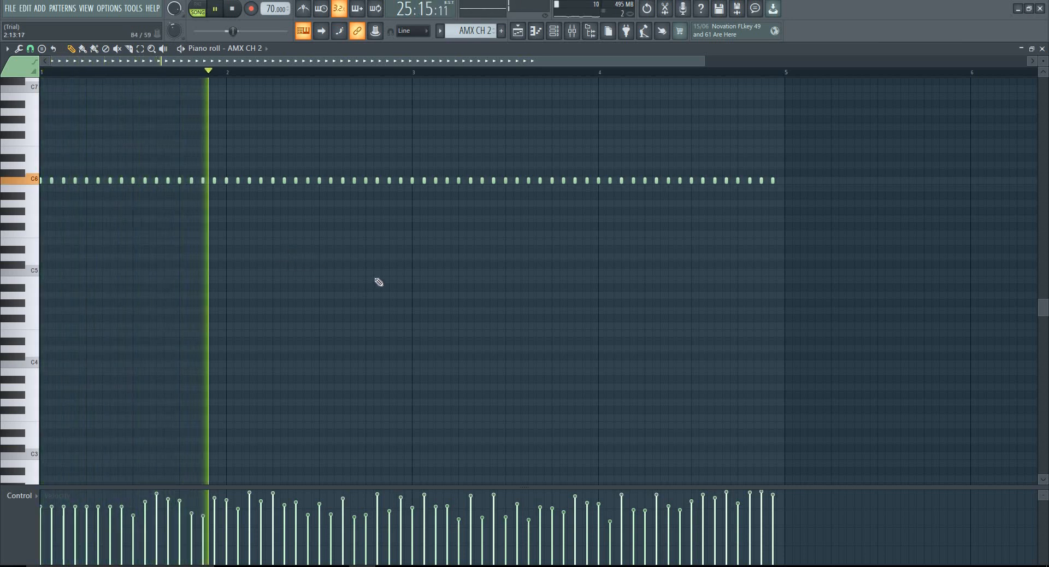
left_click(571, 31)
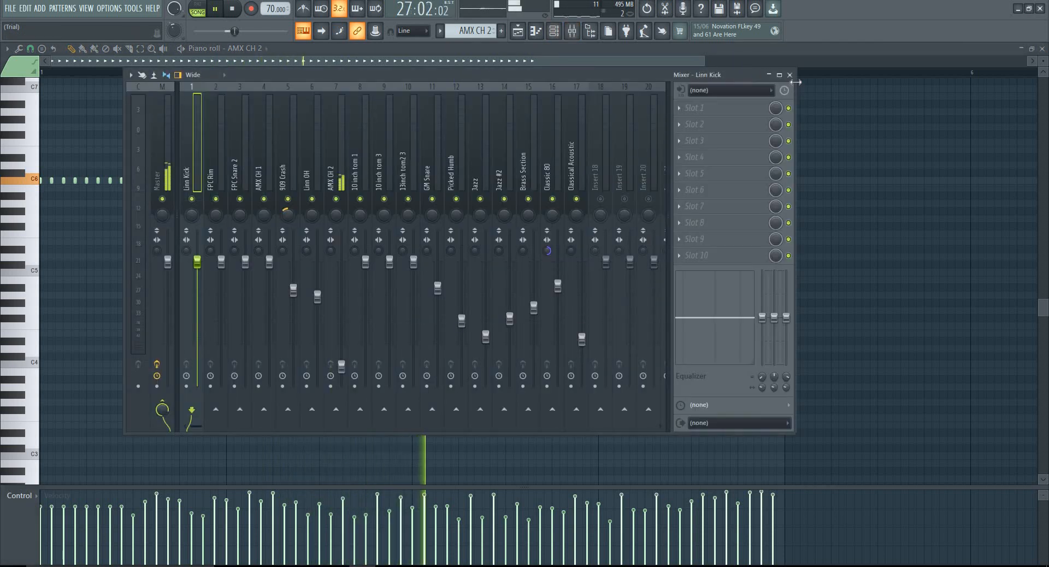
left_click(789, 75)
key("space")
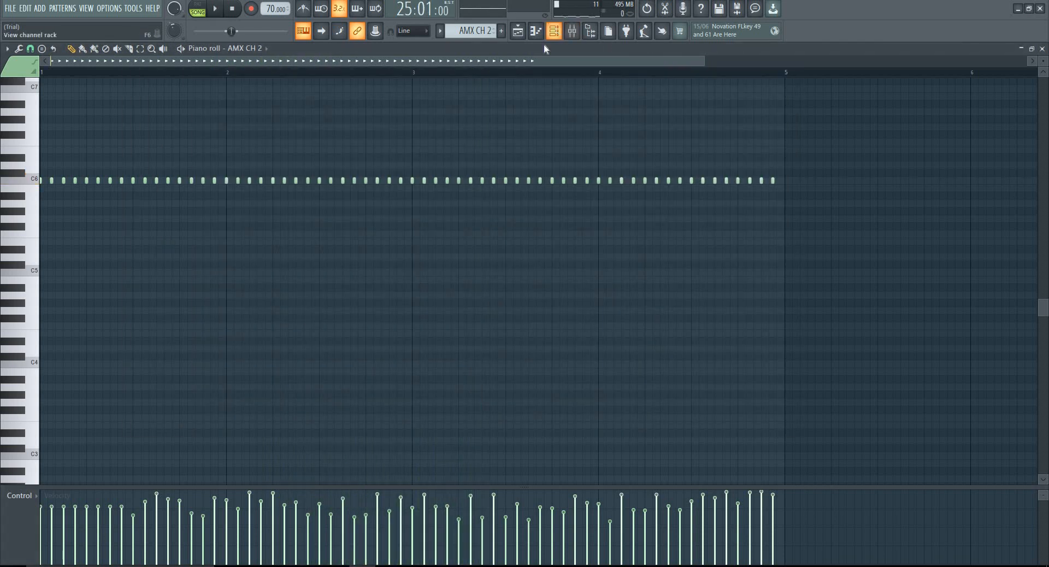
left_click(554, 30)
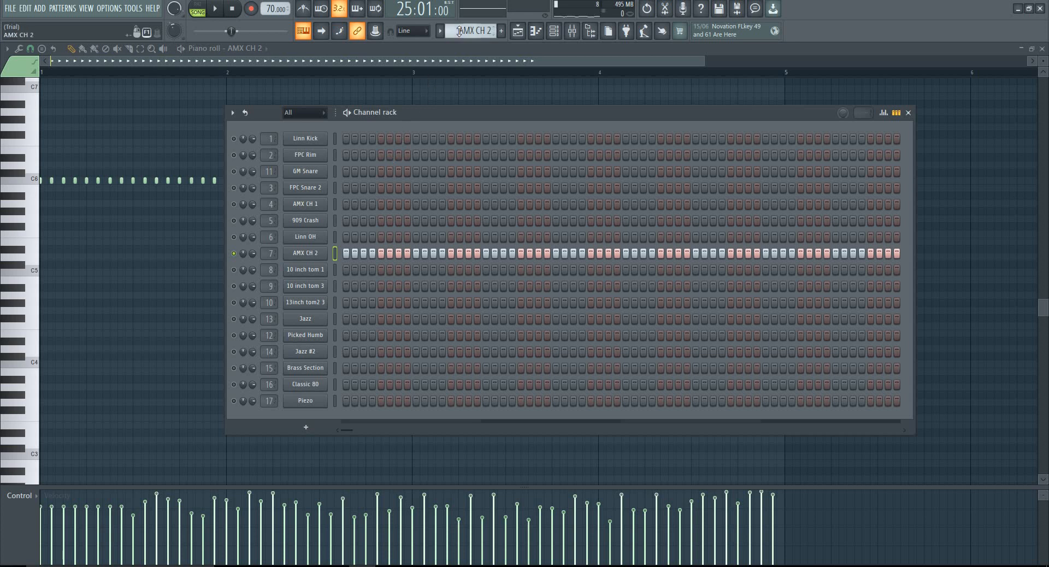
Step: Switch to the 10 inch tom 1 pattern, audition the three tom samples, and enable their channels
scroll(459, 31, "down", 1)
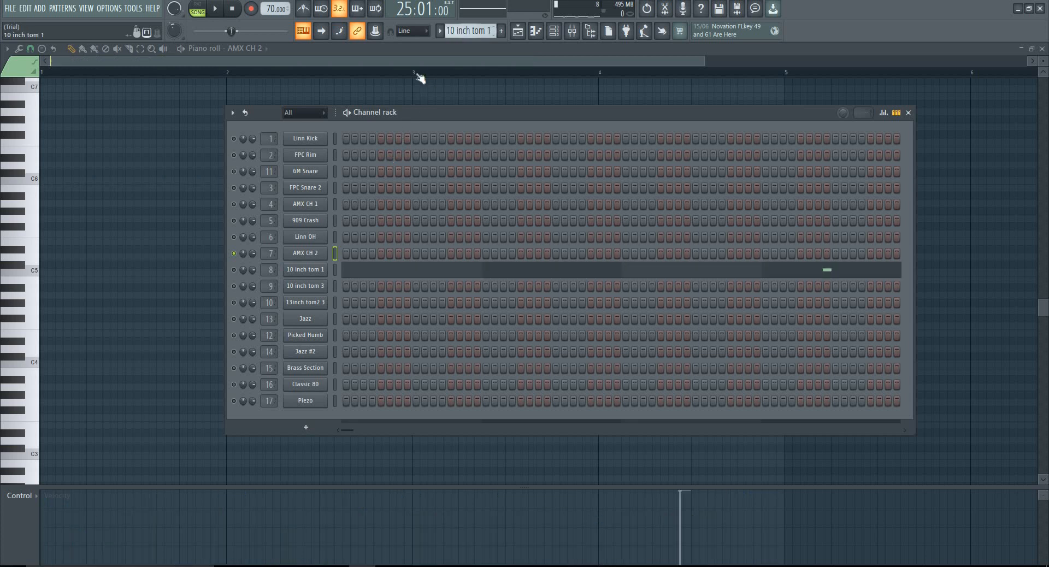
left_click(305, 273)
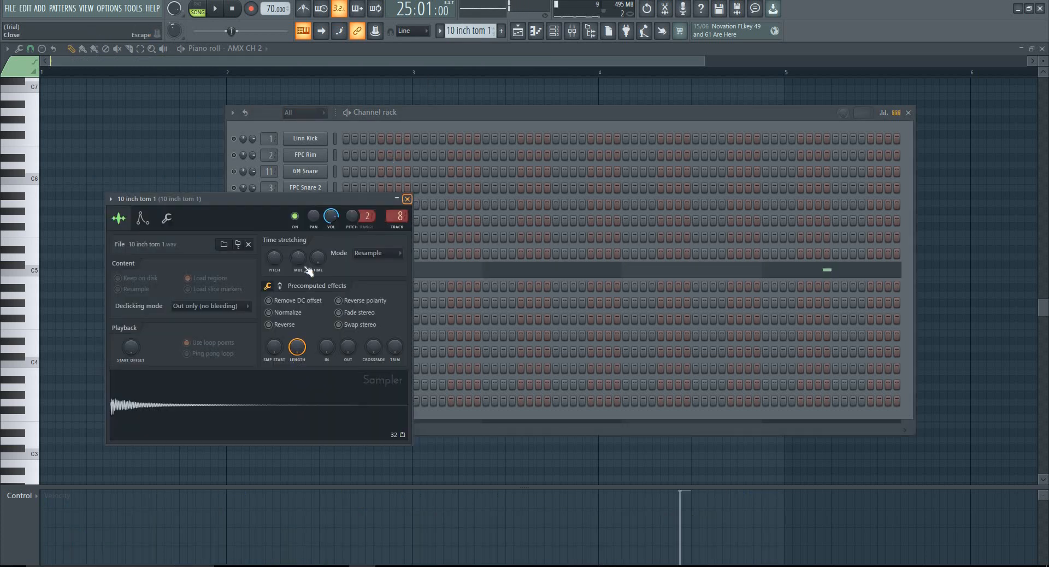
key("Escape")
left_click(301, 289)
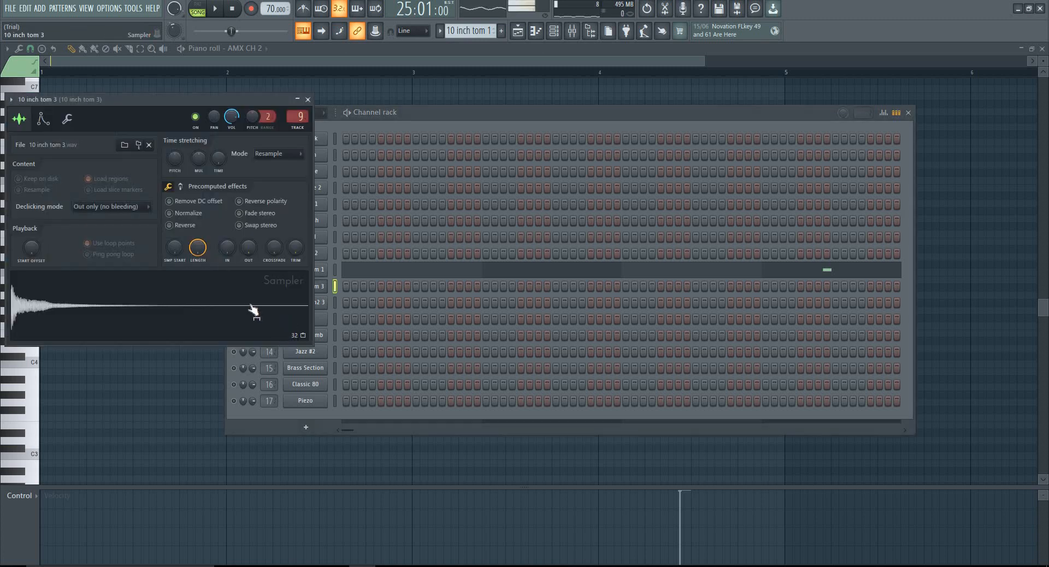
left_click(308, 100)
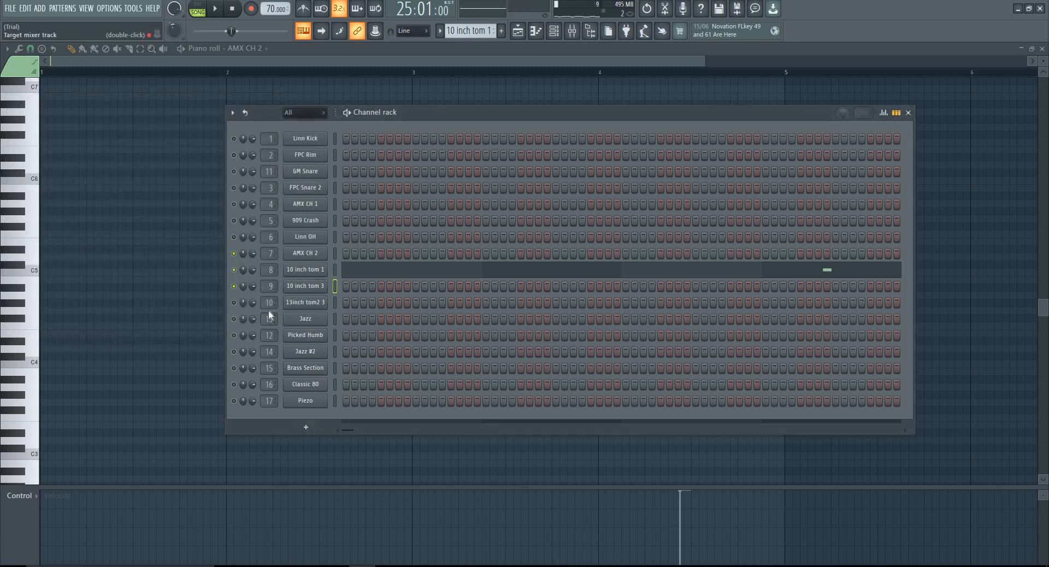
left_click(304, 305)
Step: Play the tom fill with AMX CH 2 from bar 4, repeating it from slightly earlier in the bar
left_click(675, 74)
key("space")
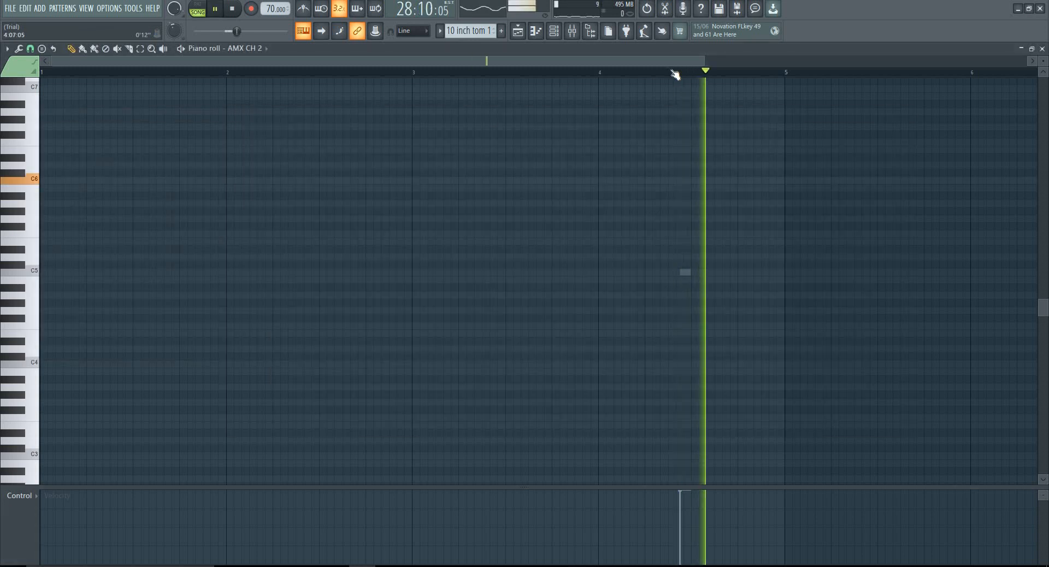
left_click(654, 75)
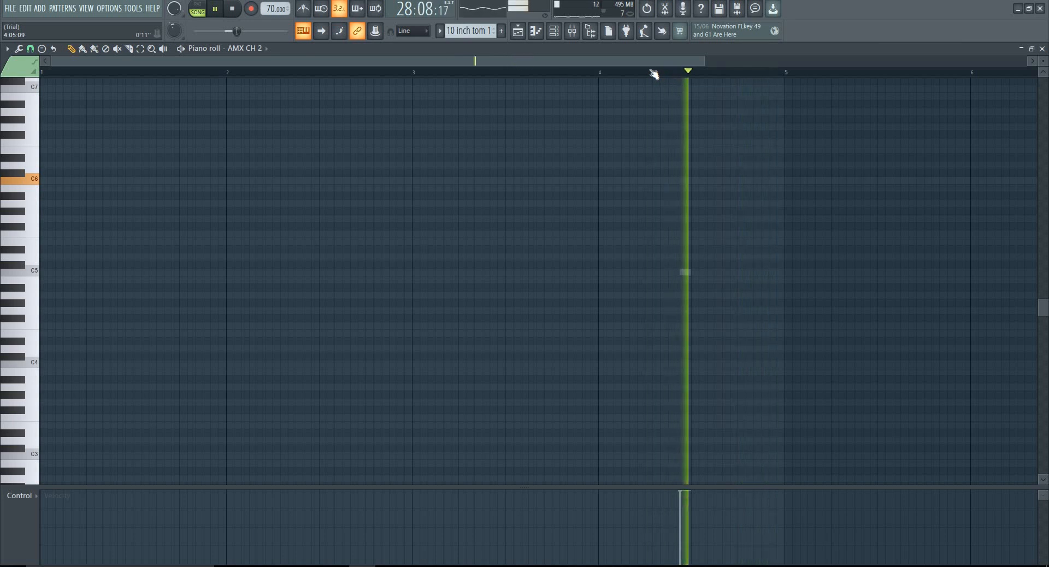
key("space")
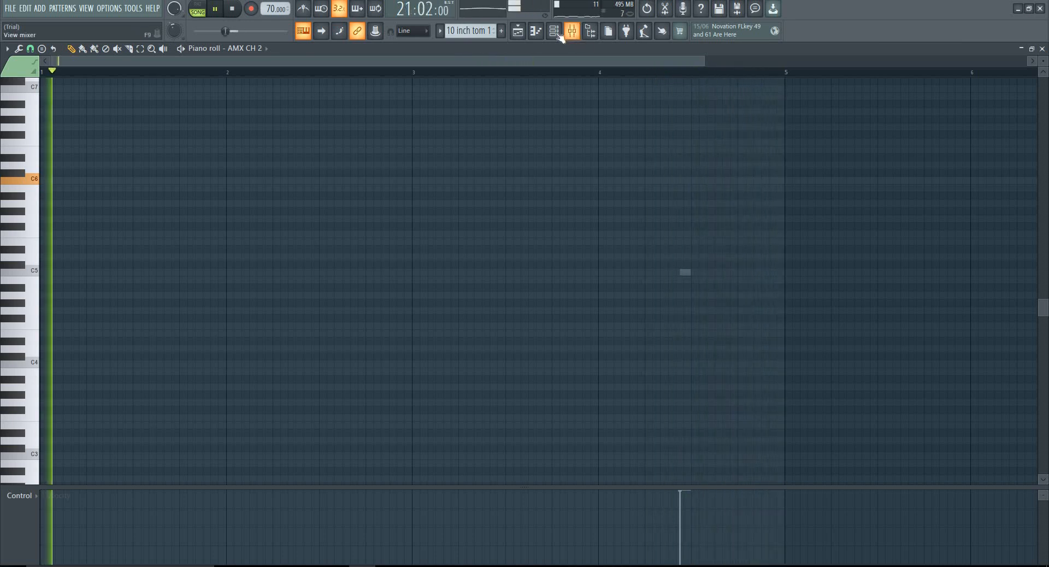
Step: Enable all drum channels from Linn Kick through 13inch tom2 3 and play the full drum beat
key("F6")
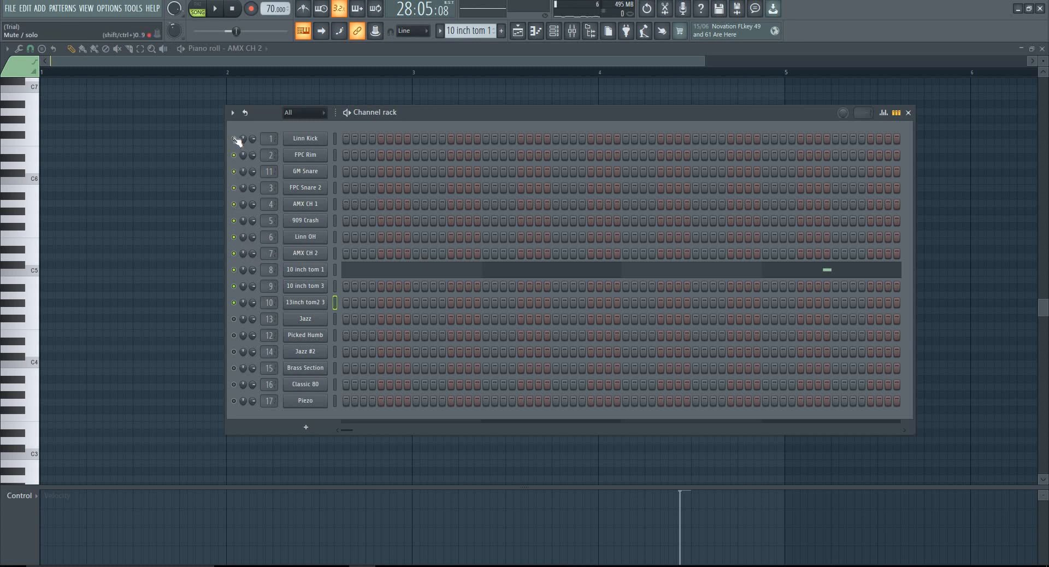
key("space")
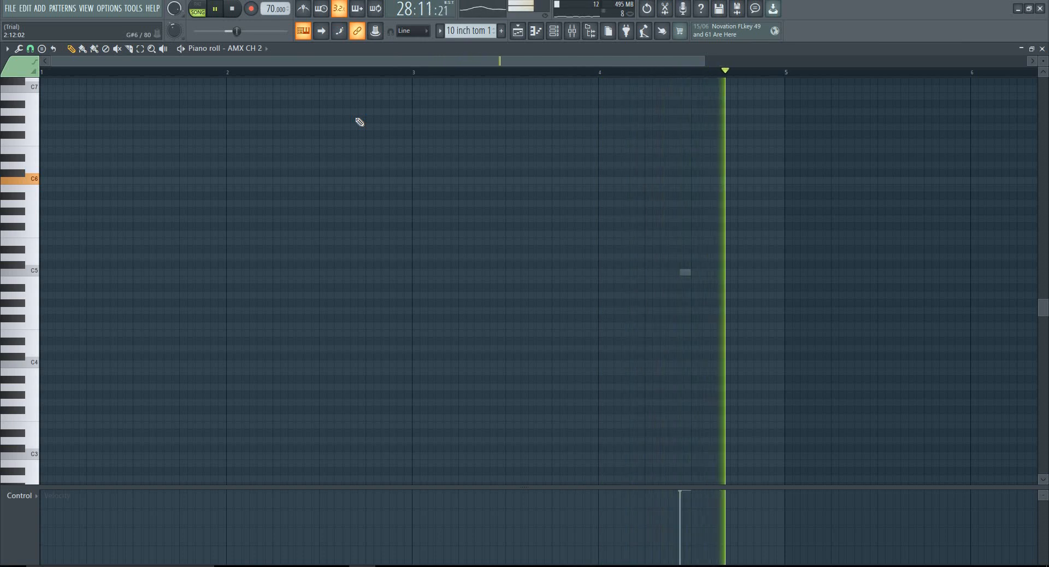
key("space")
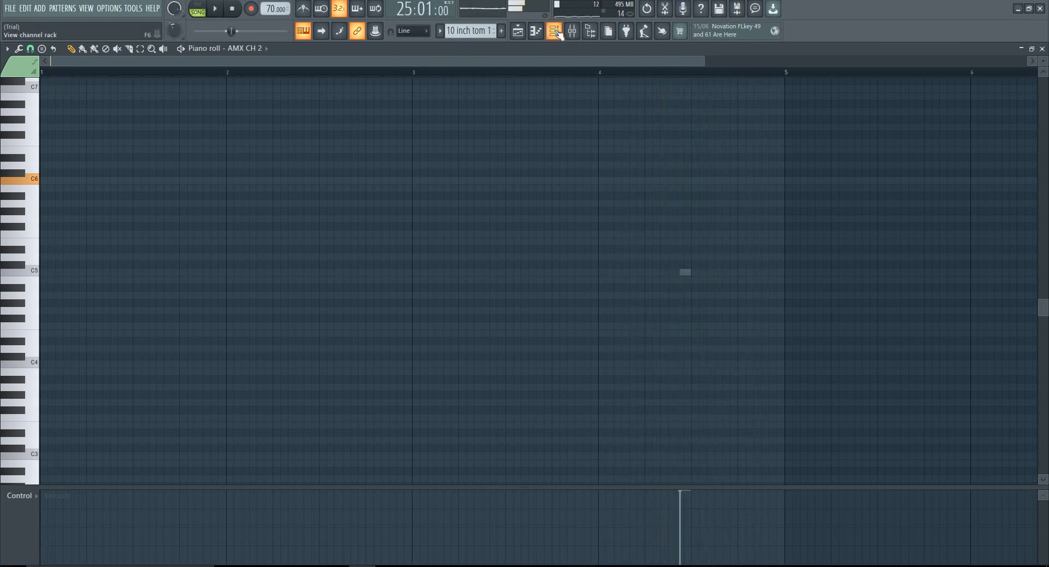
Step: Switch to the Jazz pattern, solo the Jazz channel, and open its DirectWave instrument
left_click(554, 31)
scroll(472, 30, "down", 3)
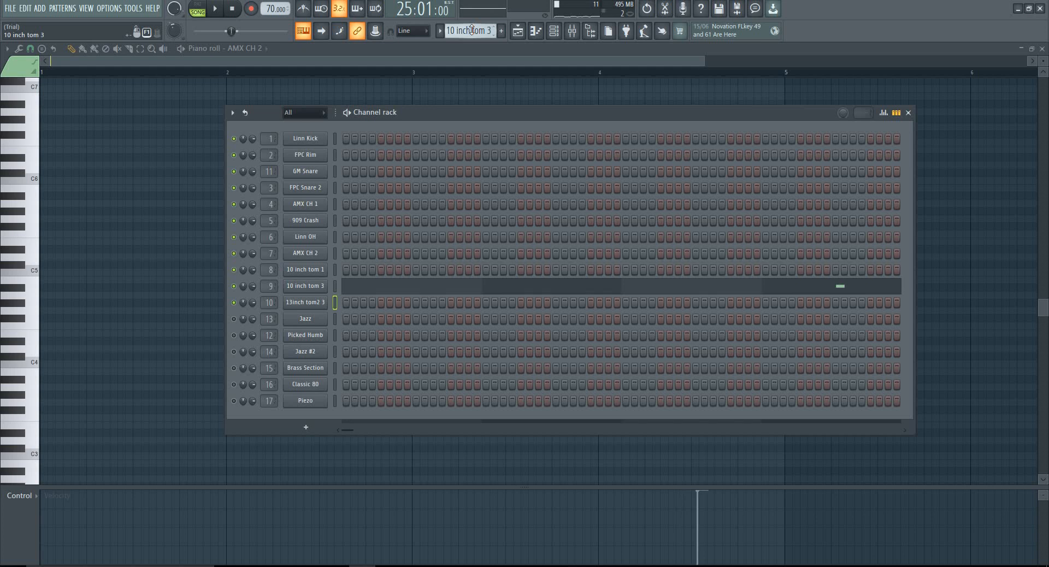
right_click(235, 320)
left_click(302, 324)
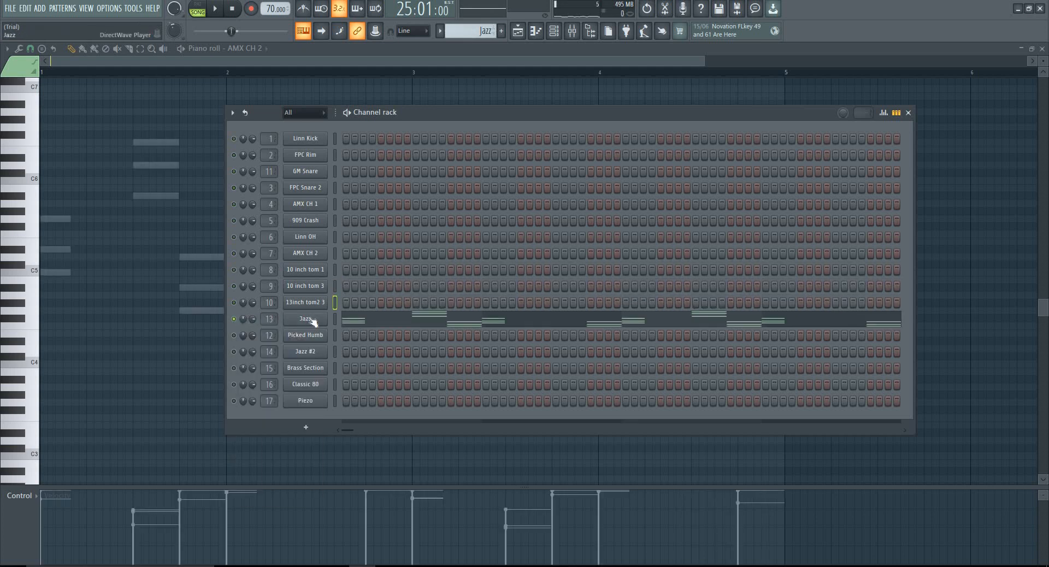
left_click(307, 319)
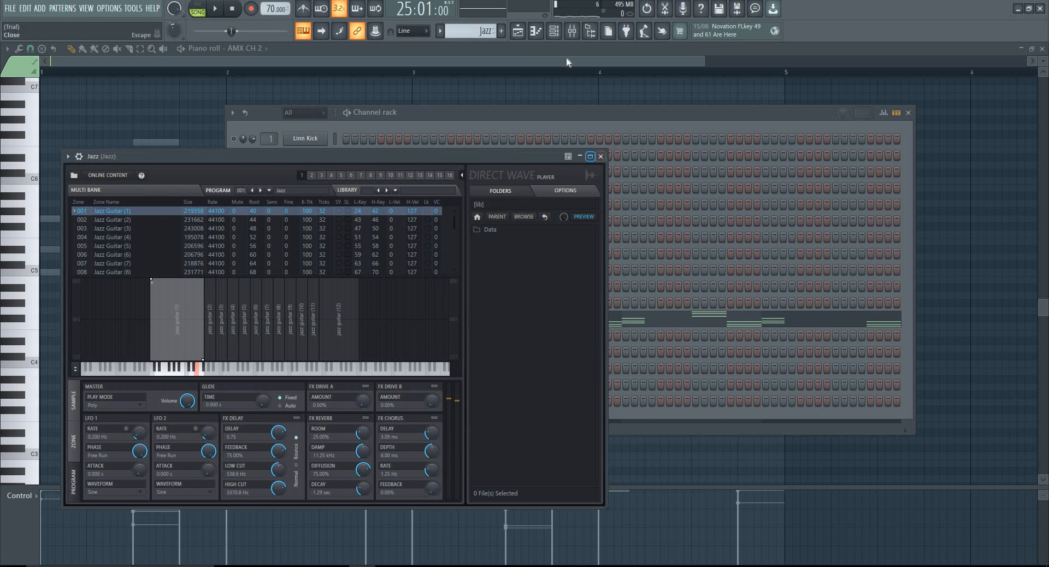
Step: Show the browser and locate the guitar presets under Packs > Instruments > Guitar
left_click(590, 32)
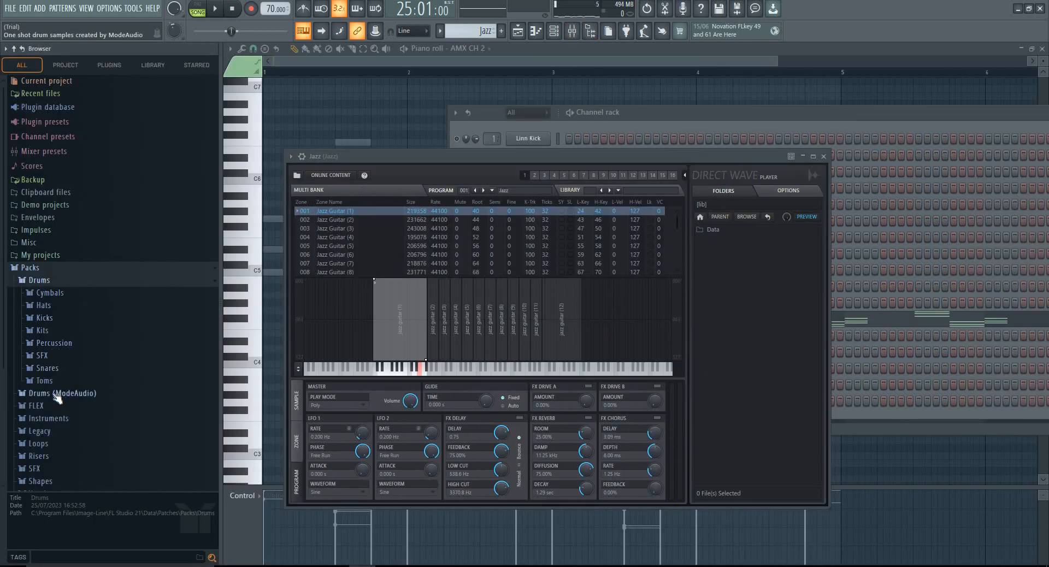
scroll(71, 433, "down", 2)
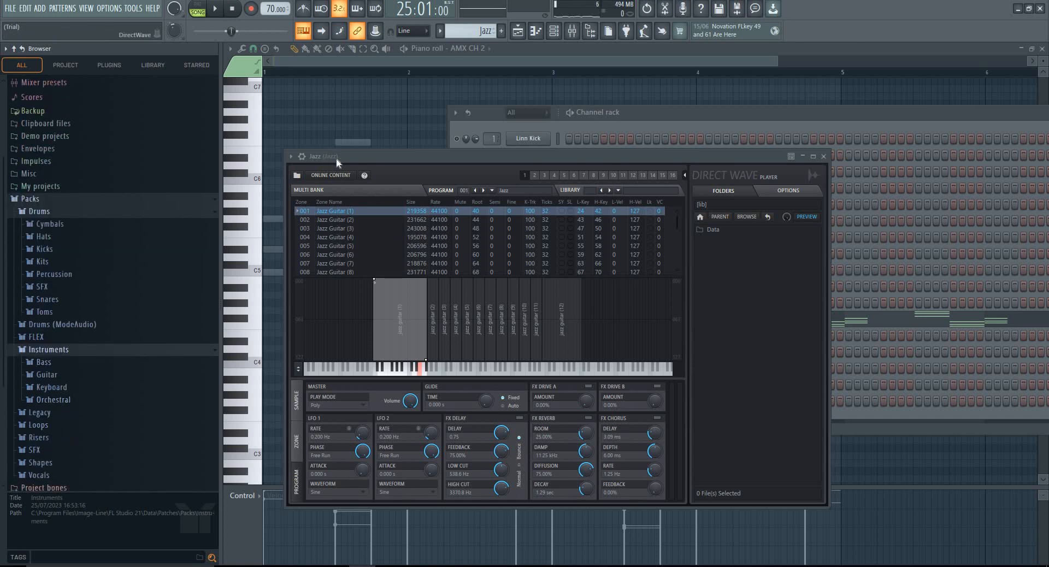
left_click(47, 375)
scroll(74, 426, "down", 2)
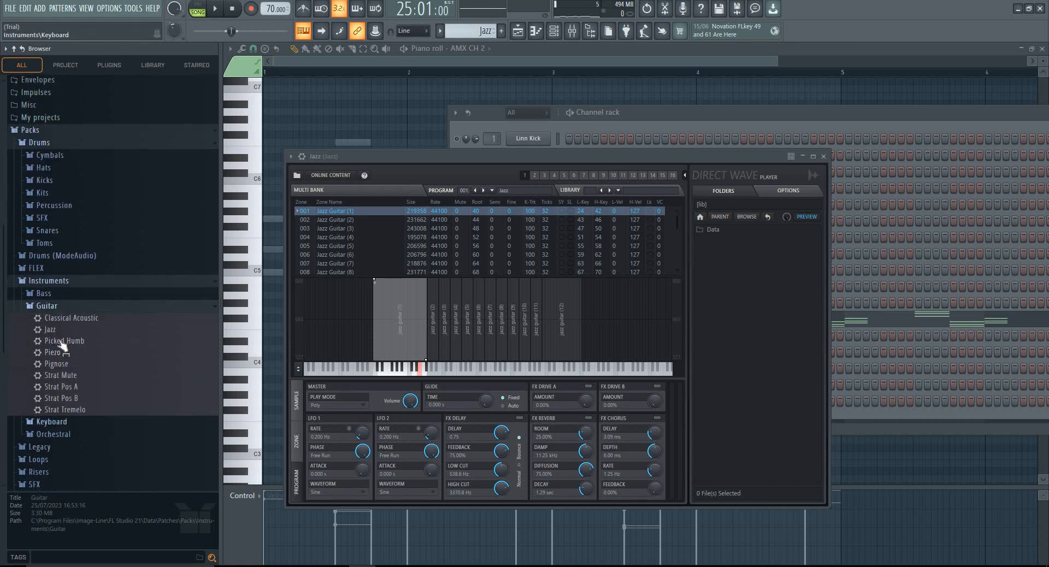
Step: Close the Jazz instrument window, open the Jazz channel's notes in the piano roll, and play them
left_click(822, 157)
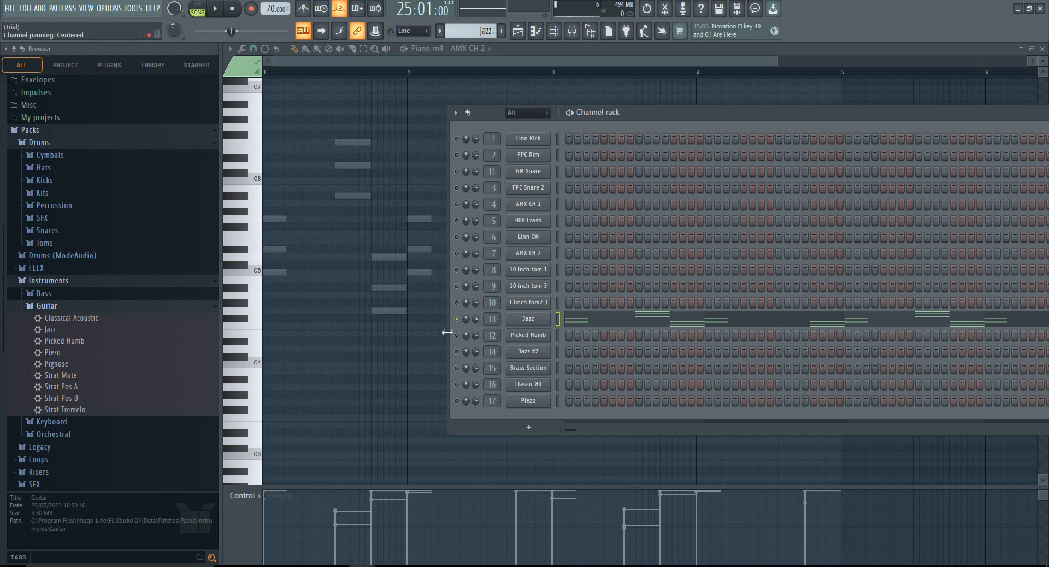
left_click(584, 321)
key("space")
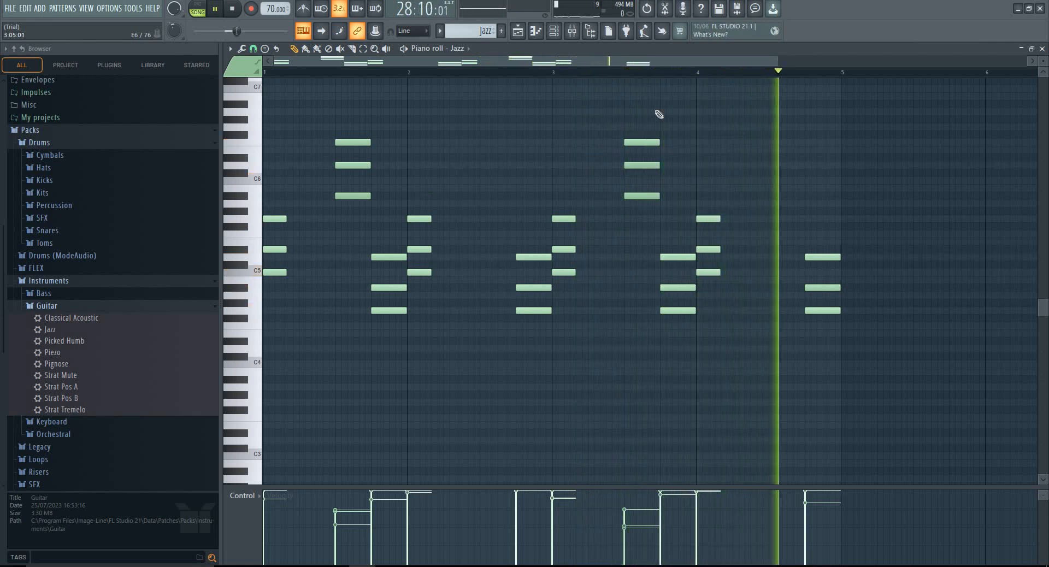
Step: Switch to the Picked Humb pattern, solo the Picked Humb channel, and open its notes in the piano roll
left_click(560, 34)
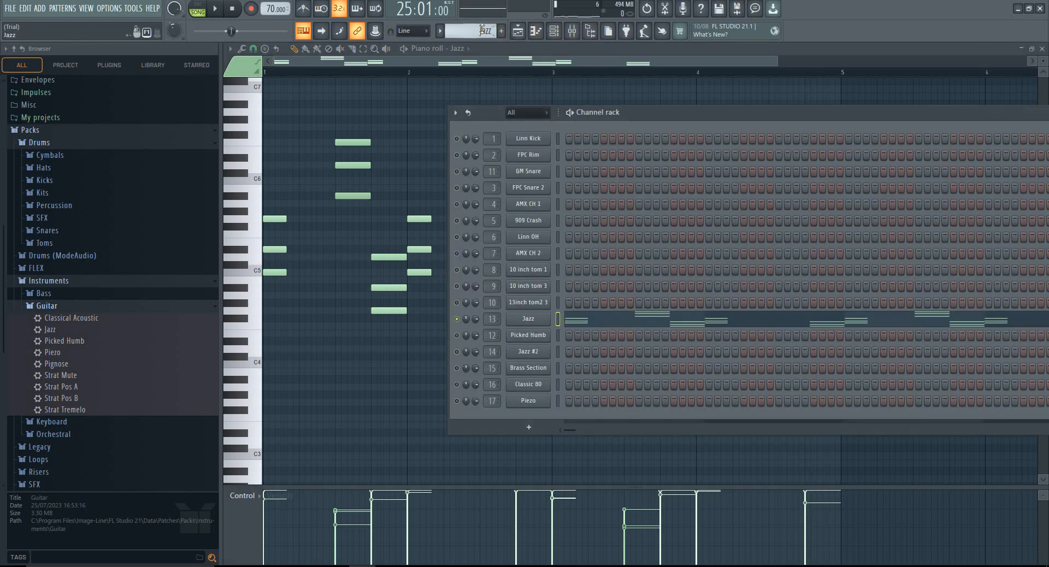
scroll(482, 30, "down", 1)
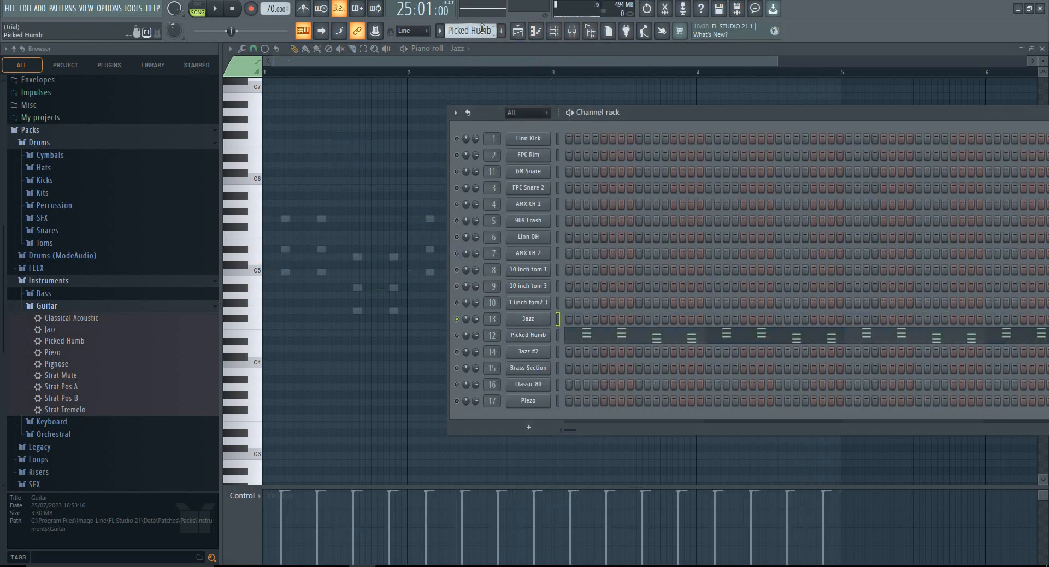
right_click(458, 338)
left_click(480, 343)
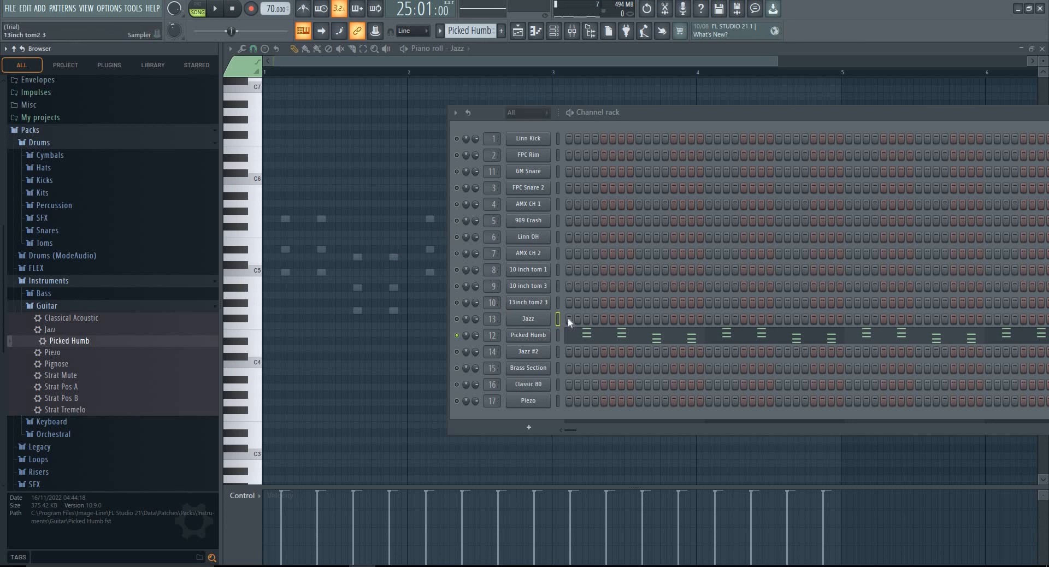
left_click(581, 334)
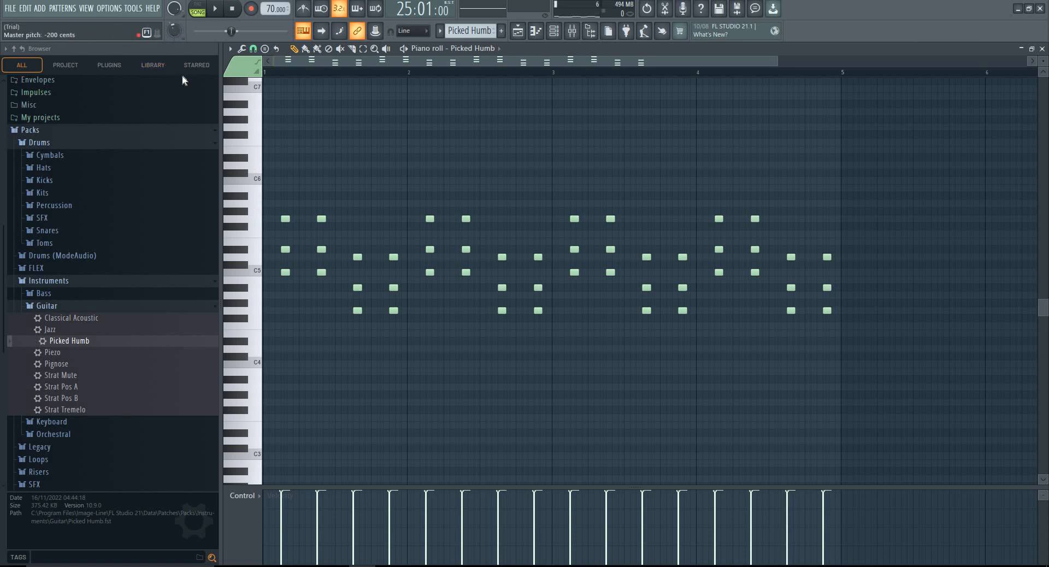
Step: Switch to the Jazz #2 pattern, open the soloed Jazz #2 channel's notes in the piano roll, and play them
left_click(558, 33)
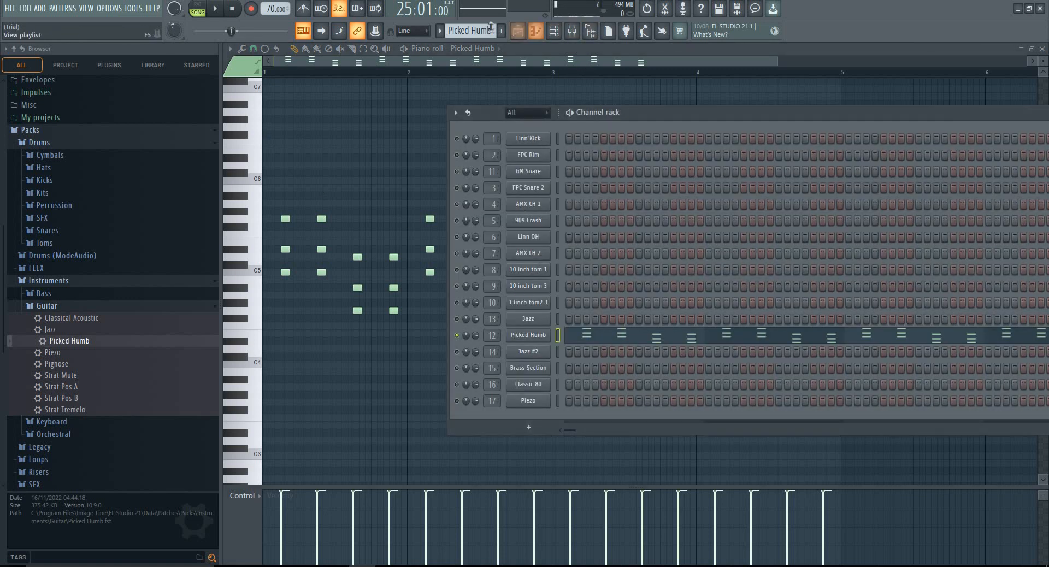
scroll(483, 30, "down", 1)
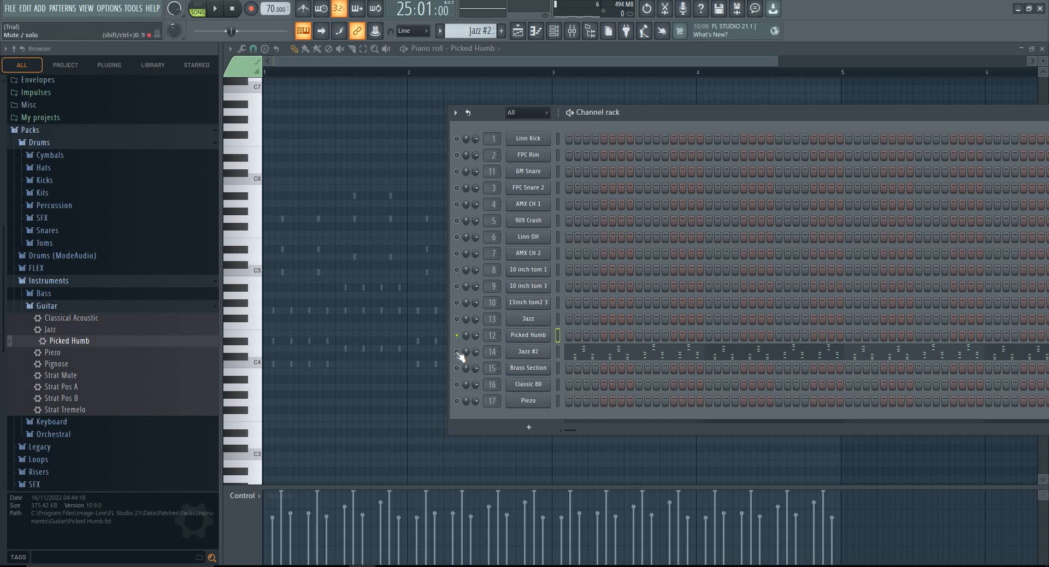
left_click(584, 360)
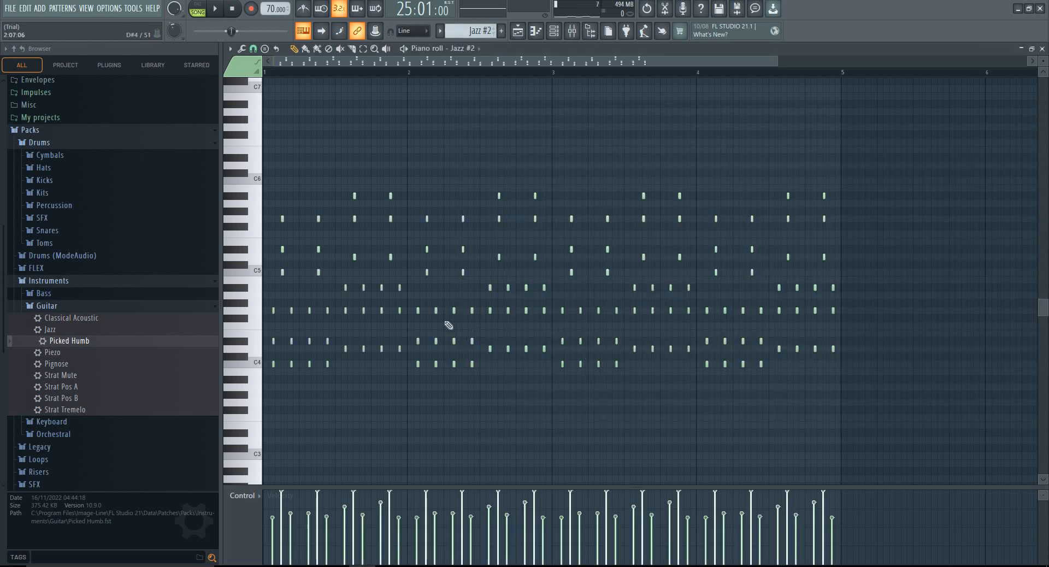
scroll(321, 76, "up", 2)
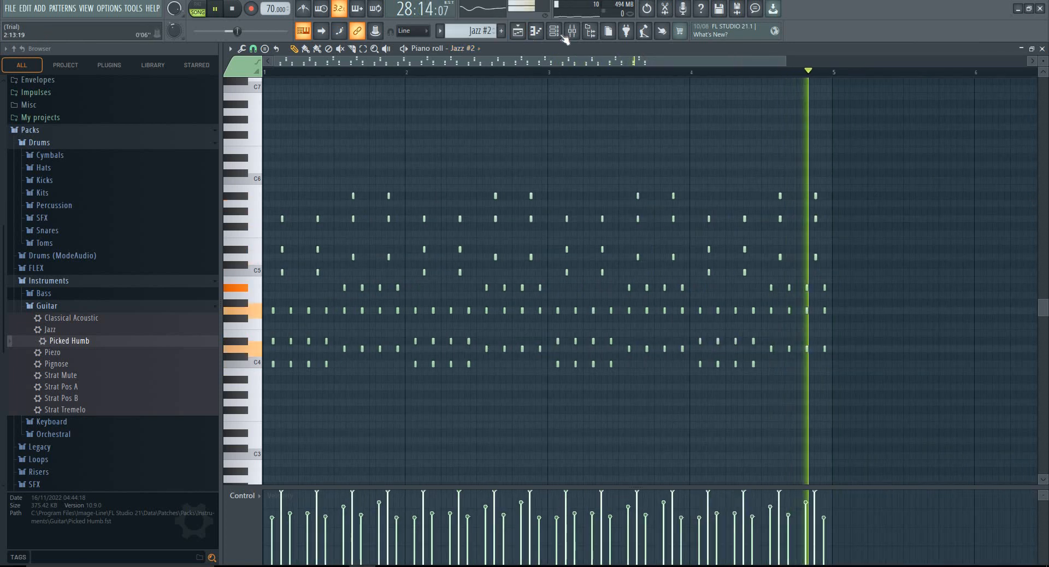
key("space")
Step: Switch to the Brass Section pattern, locate its preset in the Orchestral folder, and play its notes in the piano roll
left_click(540, 32)
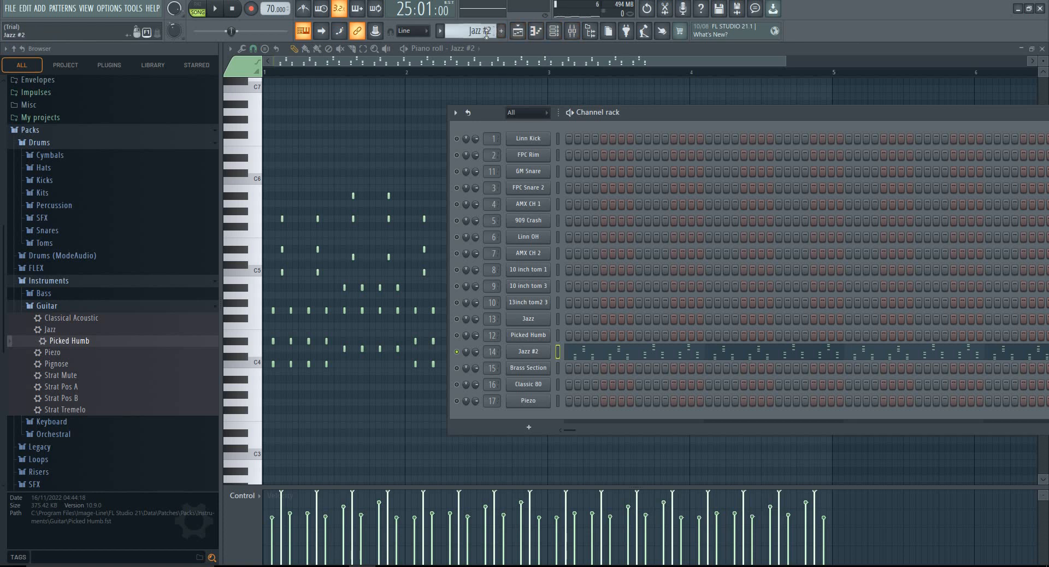
scroll(486, 33, "down", 1)
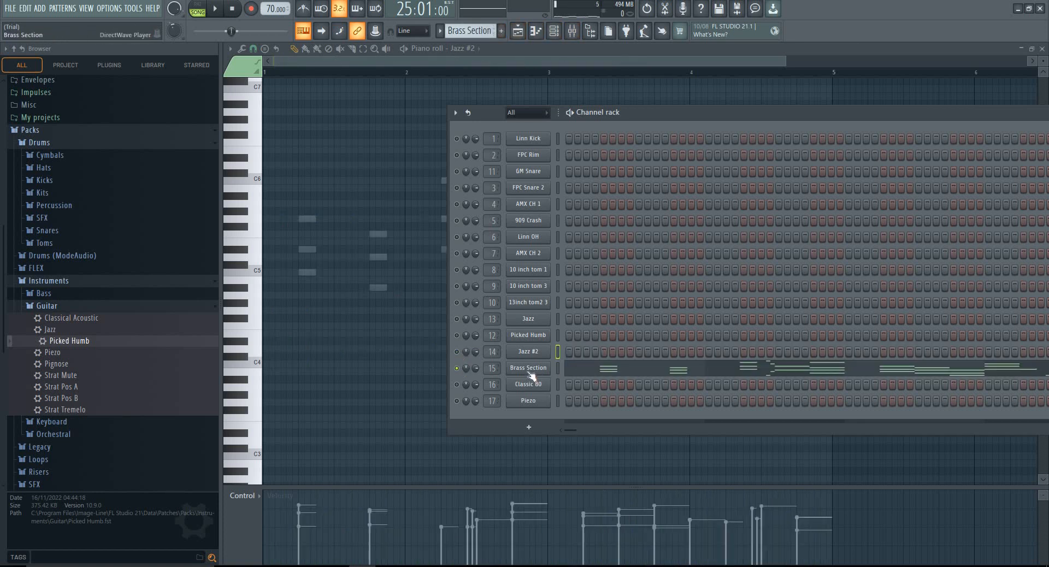
left_click(64, 435)
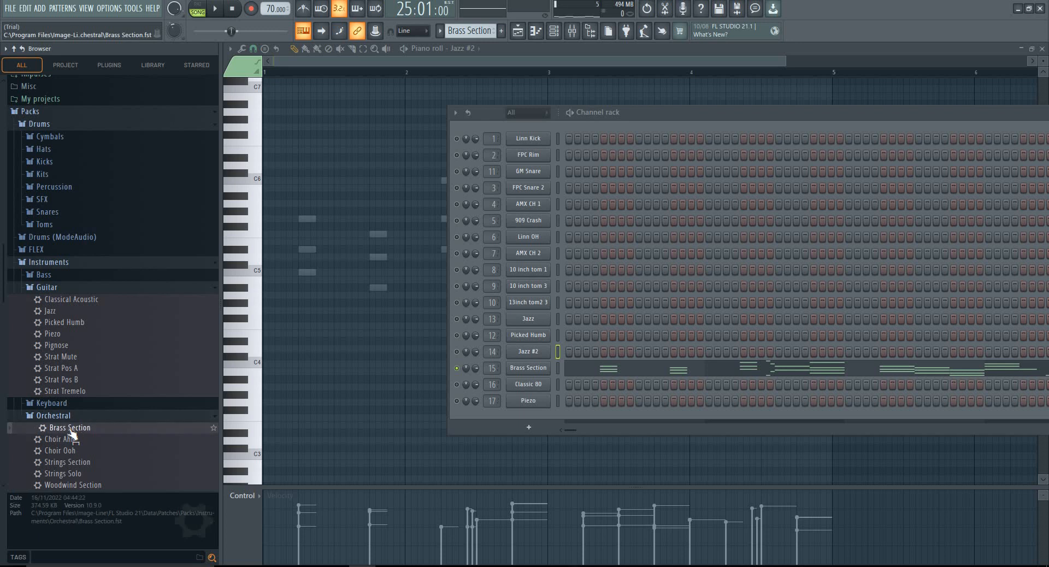
left_click(580, 369)
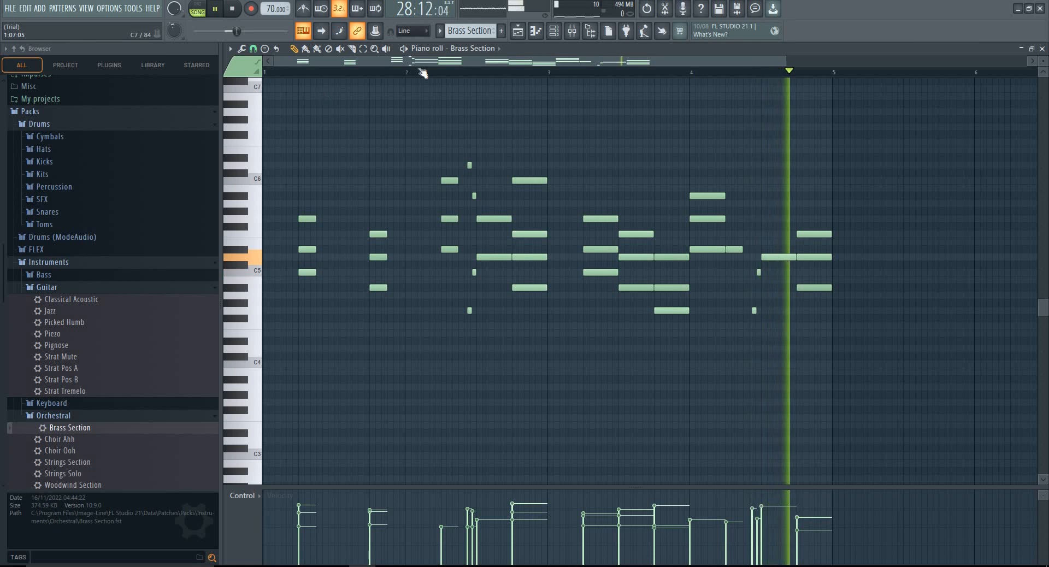
Step: Enable the Jazz, Picked Humb, Jazz #2 and Brass Section channels and play them together
left_click(555, 32)
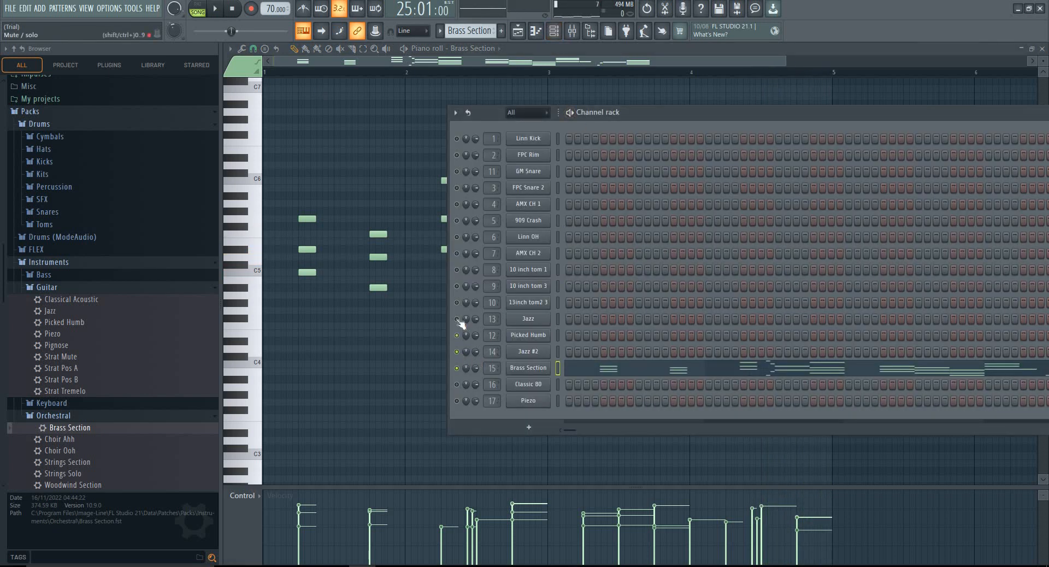
key("space")
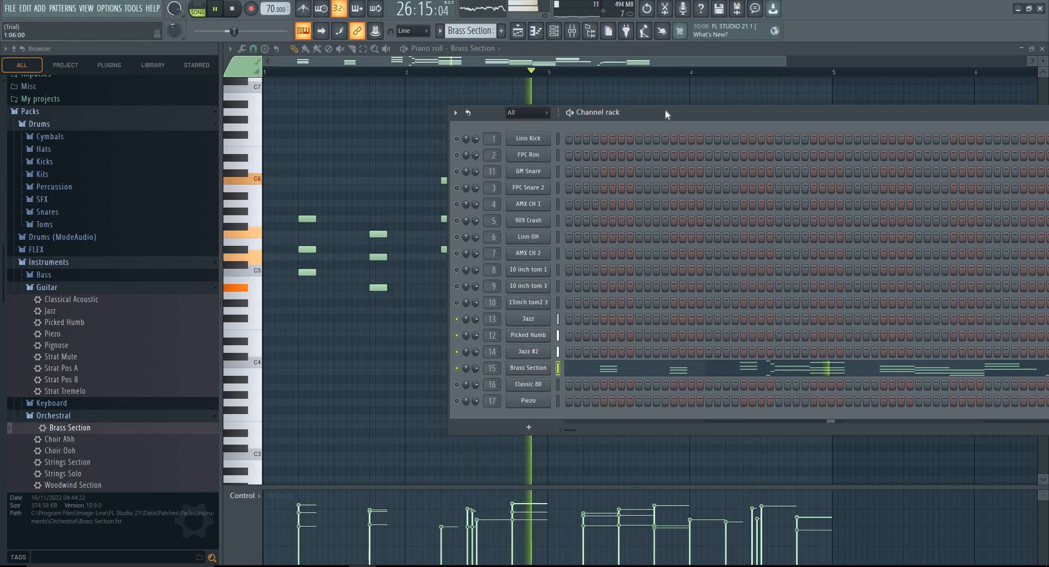
left_click_drag(665, 114, 741, 105)
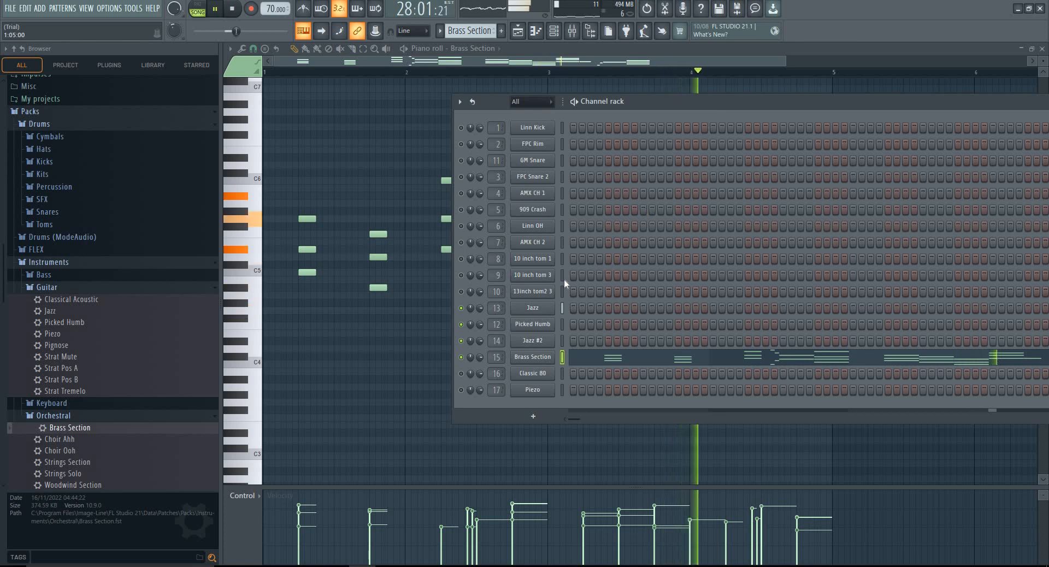
Step: Solo Classic 80, locate its preset in the Bass folder, and play the Classic 80 pattern in the piano roll
right_click(464, 373)
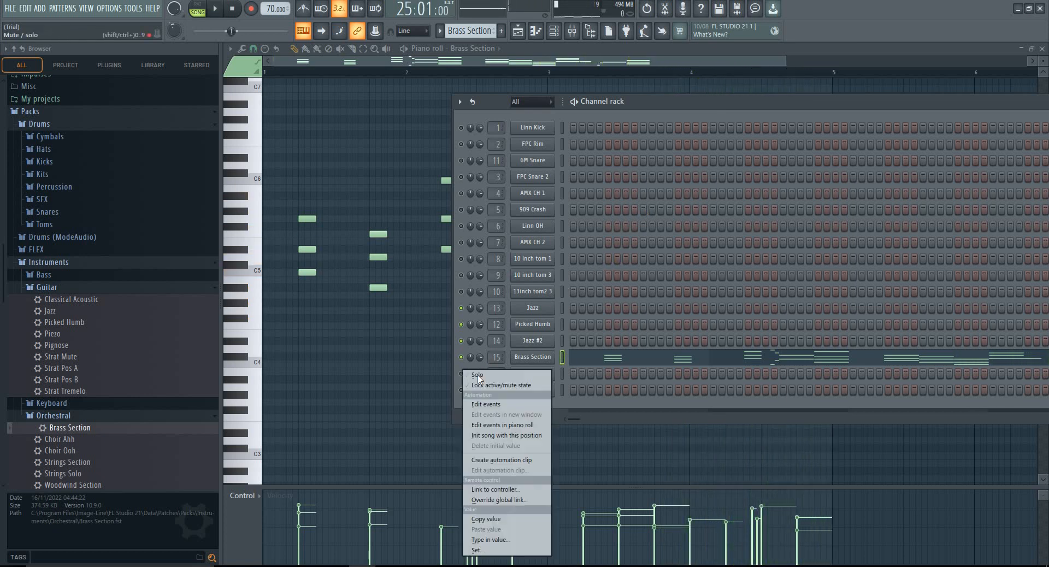
left_click(479, 376)
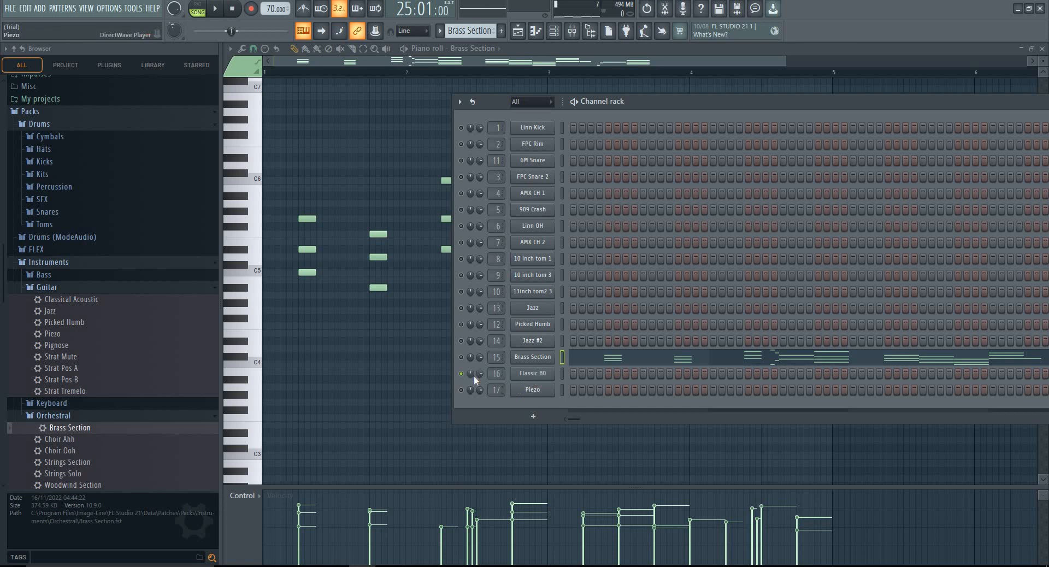
left_click(63, 276)
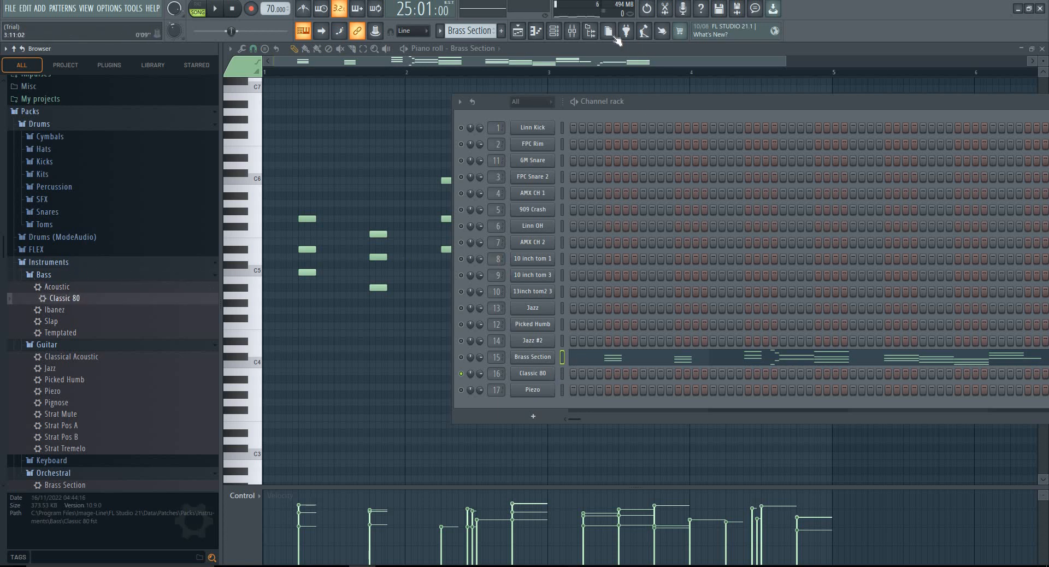
scroll(470, 31, "down", 1)
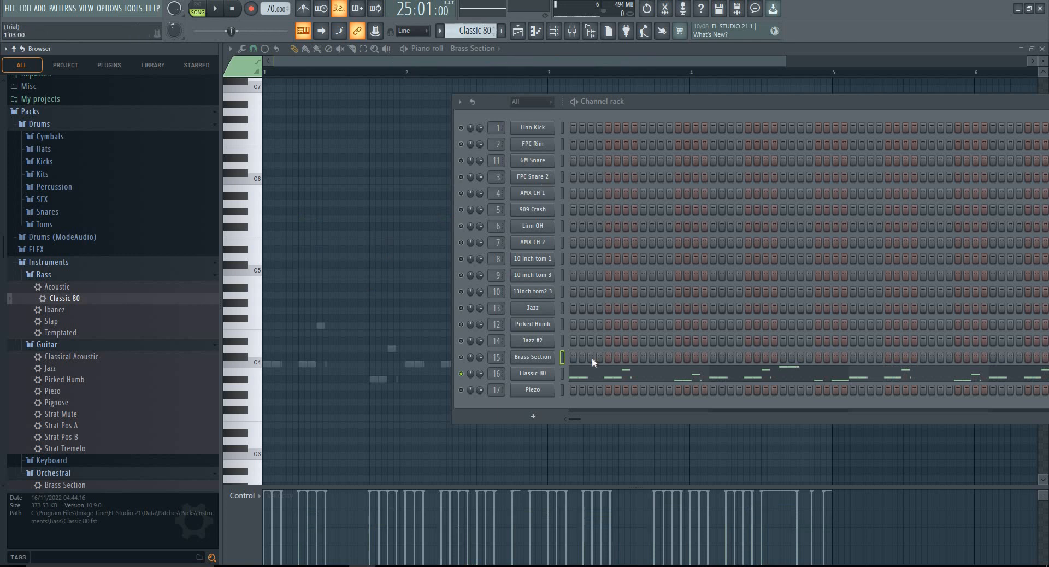
left_click(594, 377)
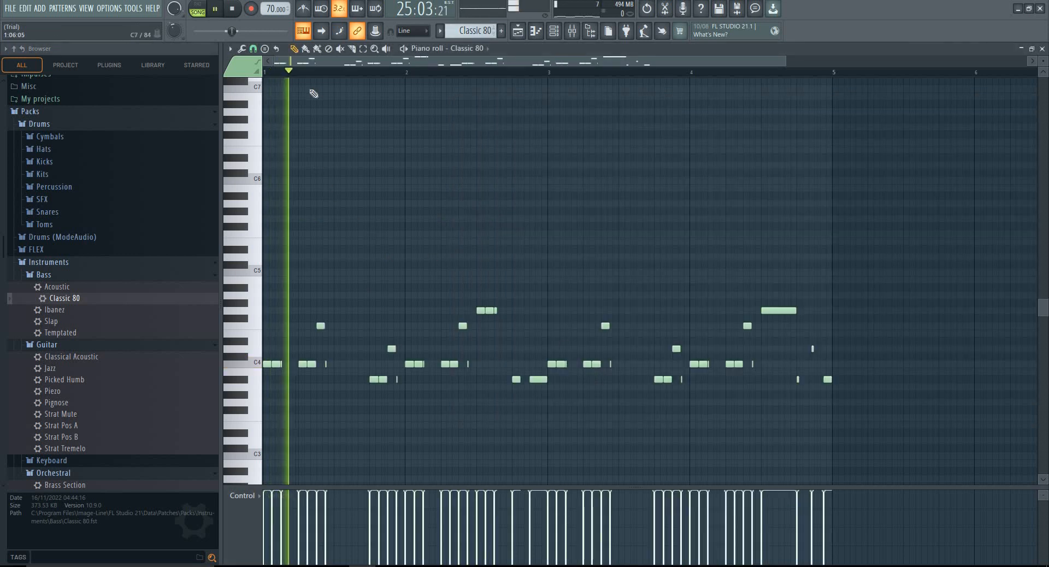
scroll(356, 233, "down", 2)
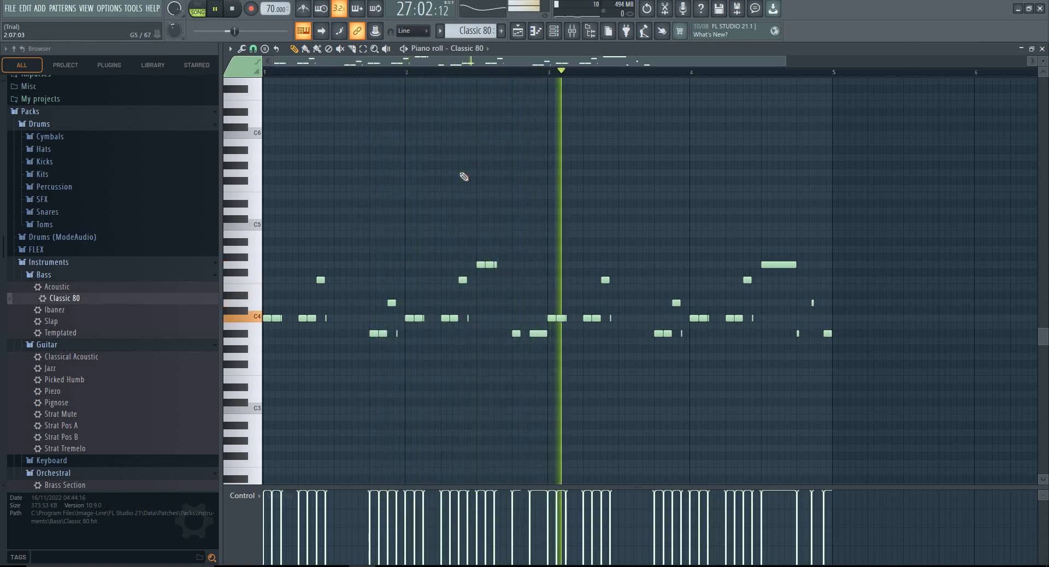
key("space")
Step: Switch to Pattern 17, solo the Piezo channel, and view its DirectWave instrument before closing it
left_click(555, 33)
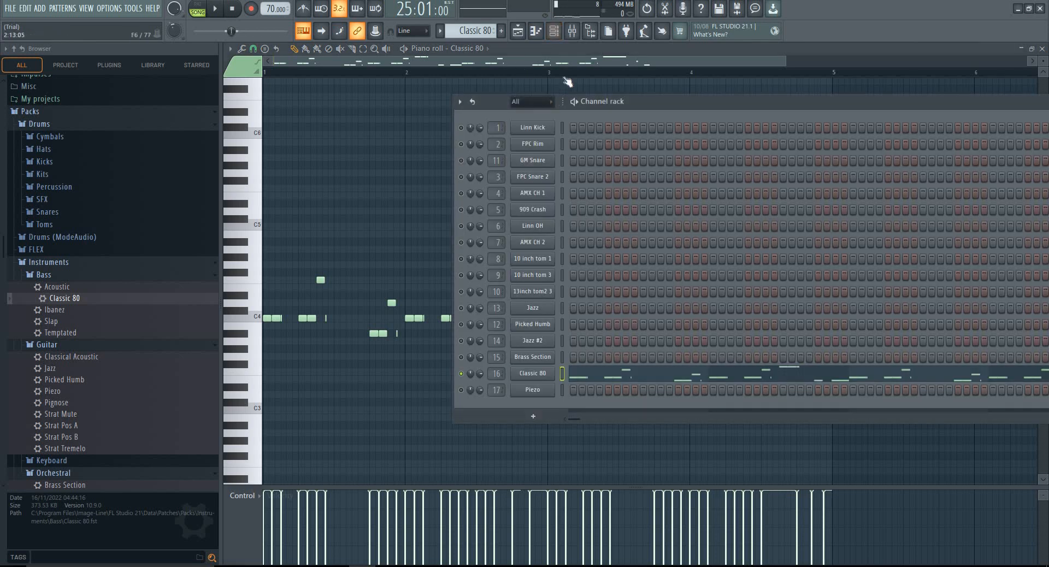
scroll(487, 31, "down", 1)
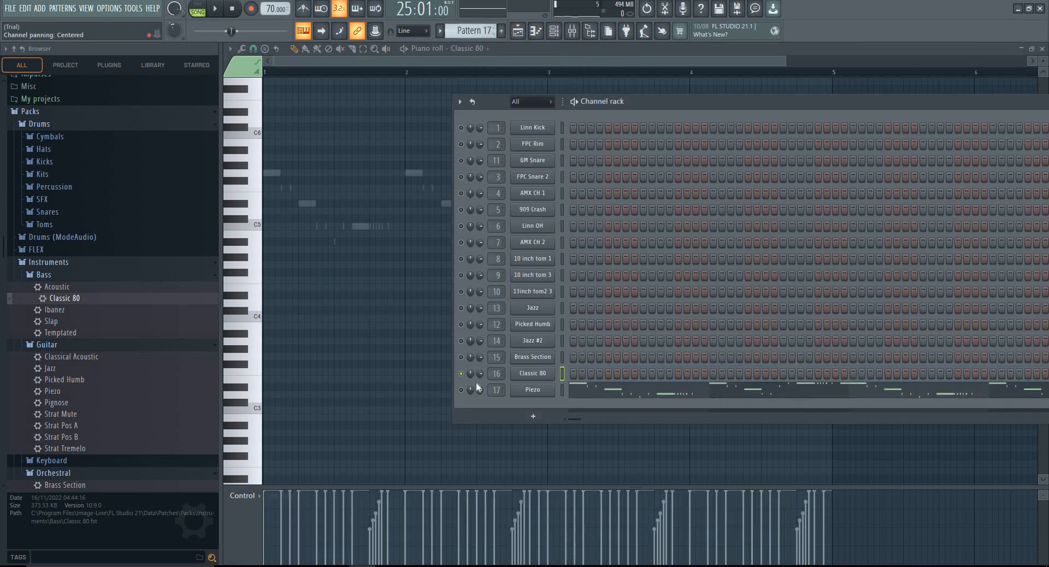
right_click(463, 391)
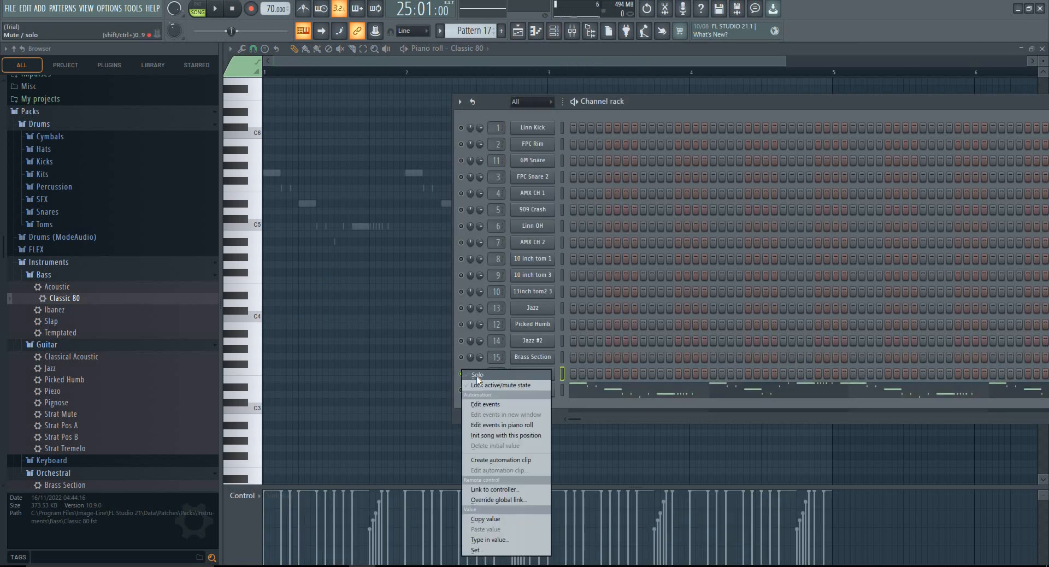
left_click(478, 375)
left_click(537, 390)
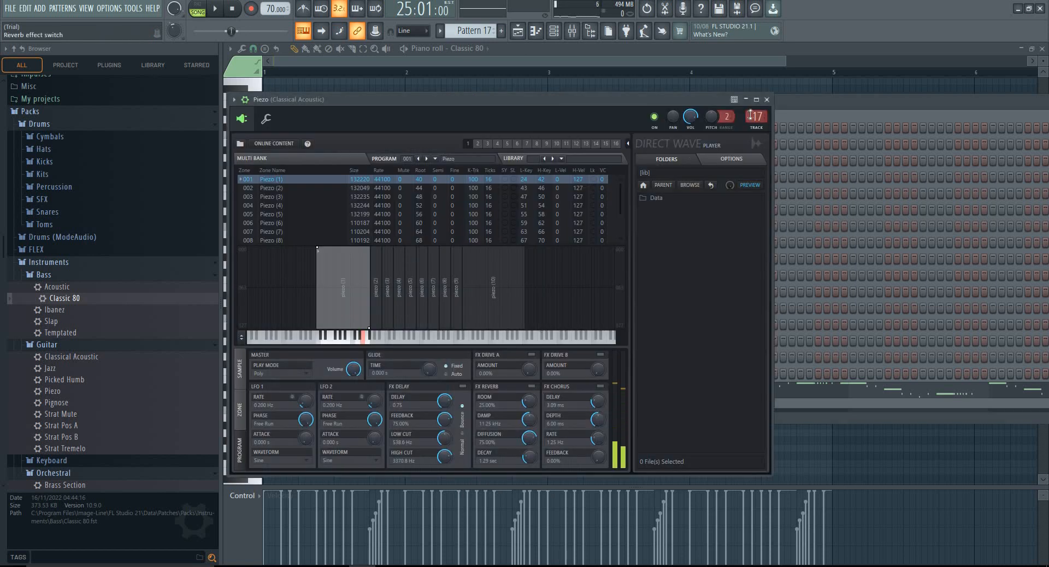
left_click(768, 99)
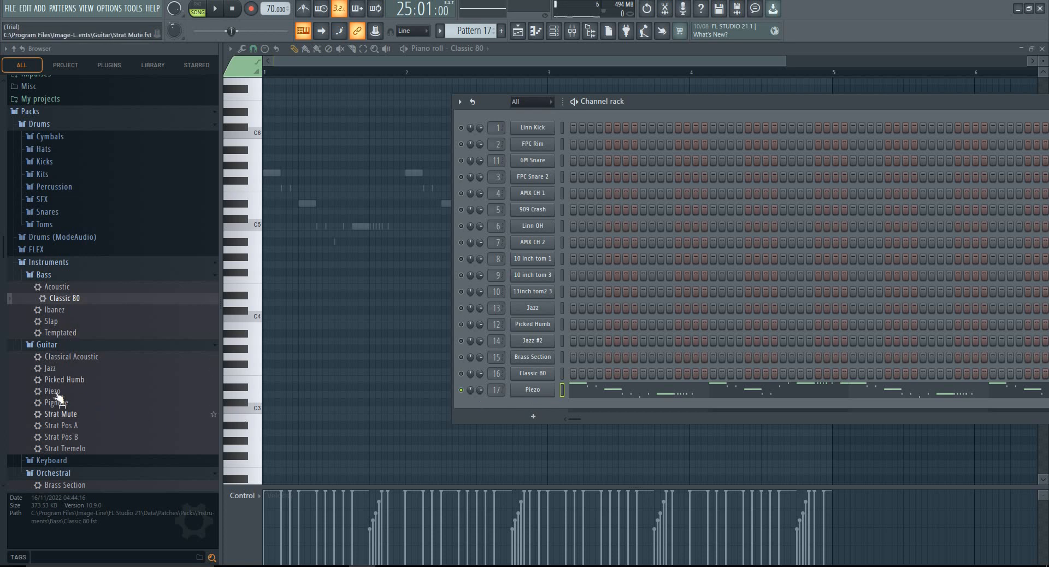
Step: Open the Piezo channel's notes in the piano roll and play them through bar 4
left_click(581, 391)
key("space")
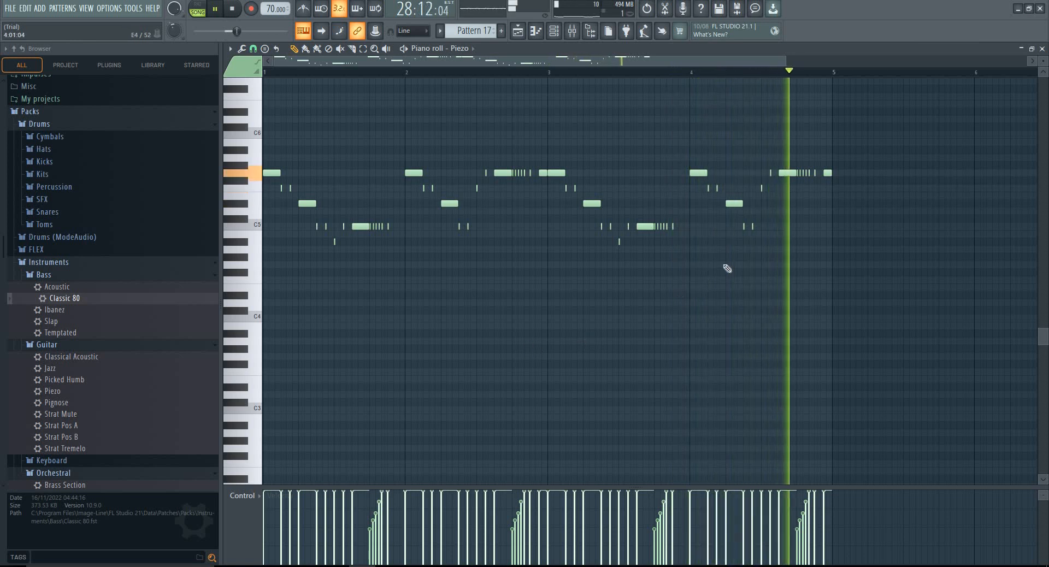
key("space")
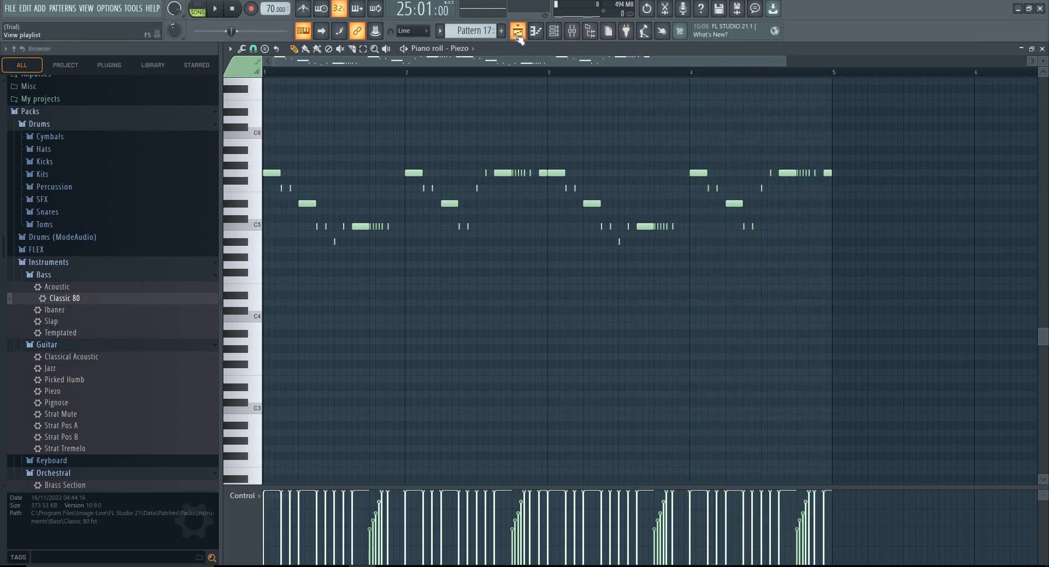
Step: Show the playlist, then solo and unsolo the Linn Kick channel to enable all channels again
left_click(517, 32)
left_click(553, 33)
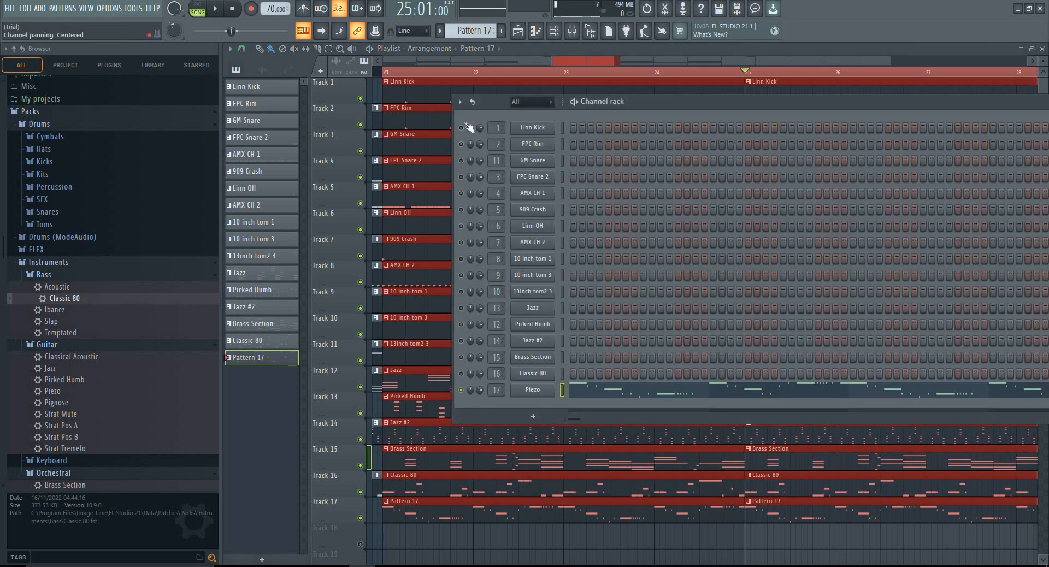
right_click(466, 129)
left_click(479, 135)
right_click(462, 129)
left_click(477, 133)
left_click(370, 89)
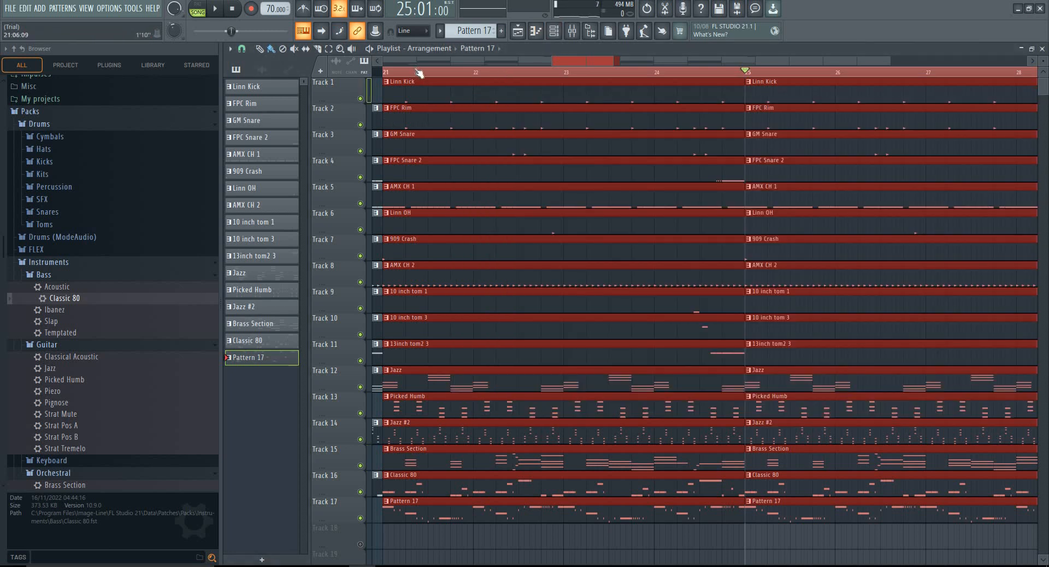
Step: Clear the playlist's time selection, hide the browser, and play the whole arrangement from bar 1
scroll(419, 72, "down", 8)
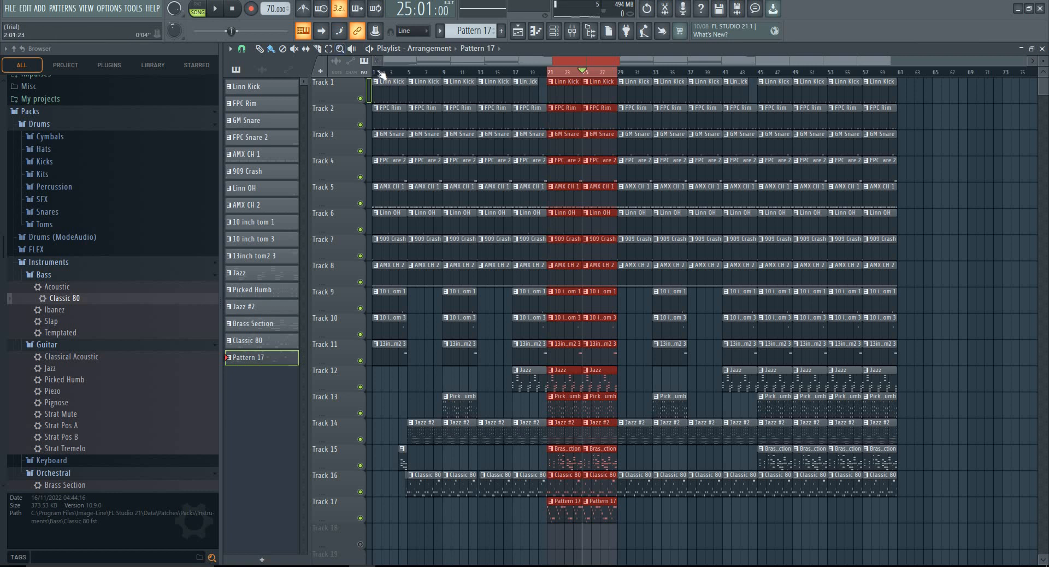
left_click(377, 74)
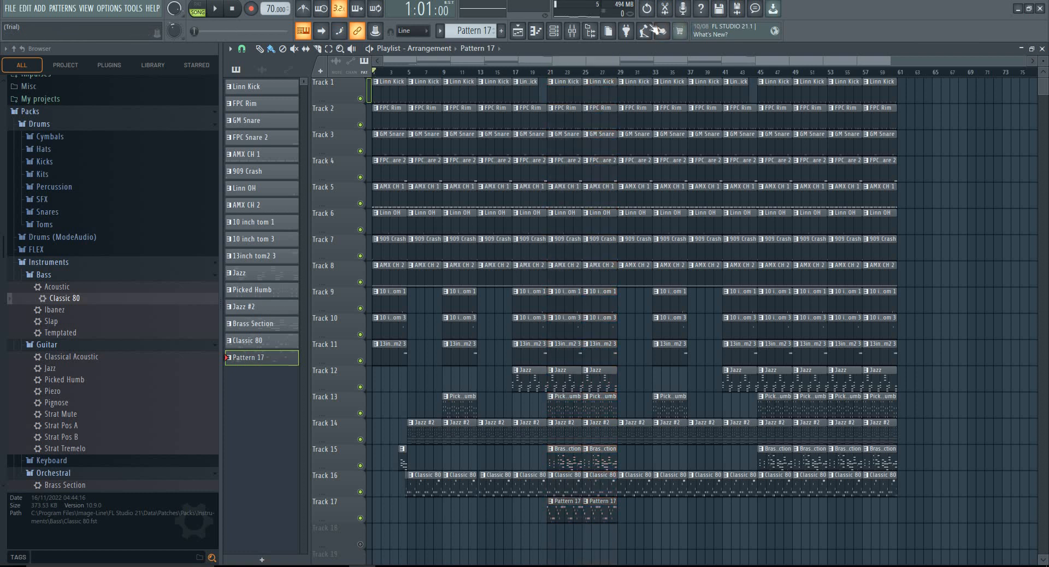
left_click(590, 33)
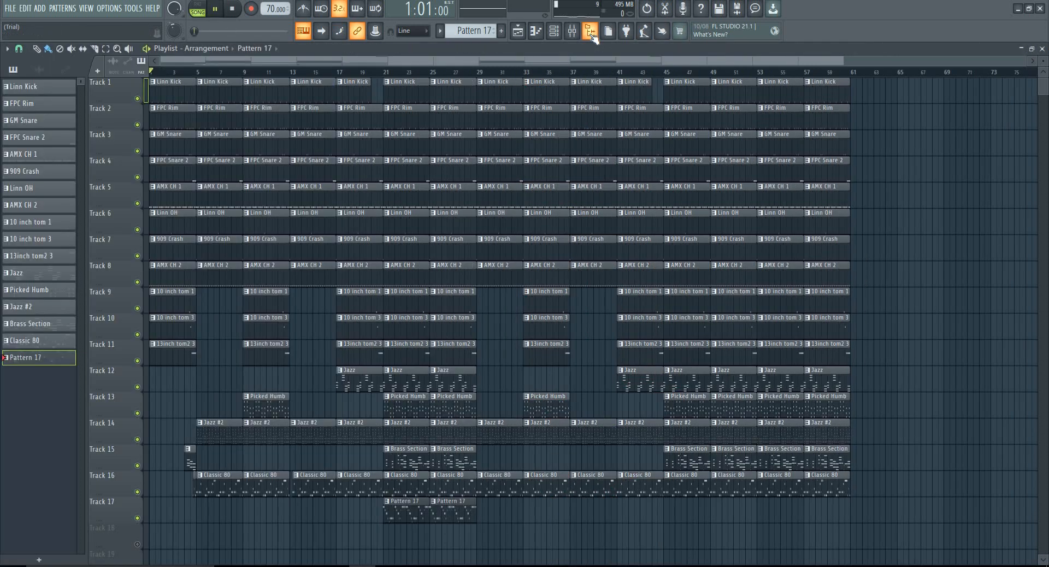
key("space")
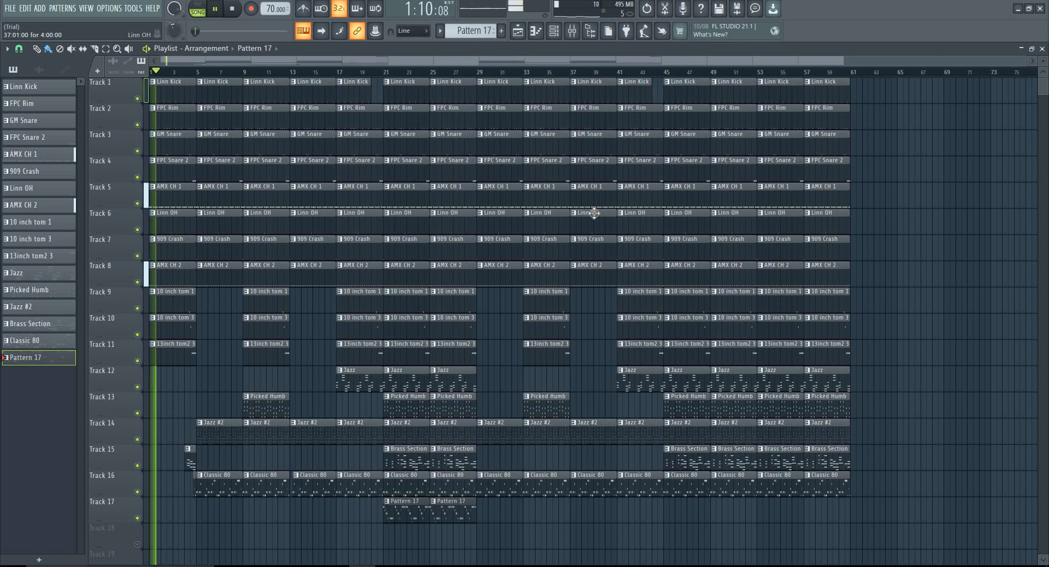